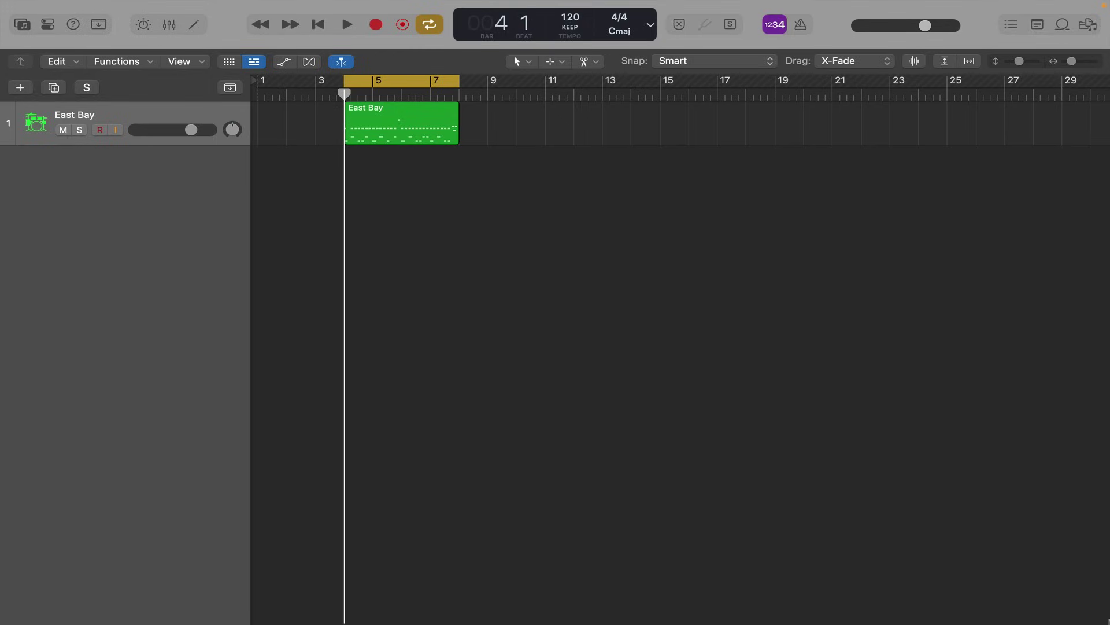
Play the drum loop, then open the mixer and the East Bay kit's Drum Kit Designer.
key("space")
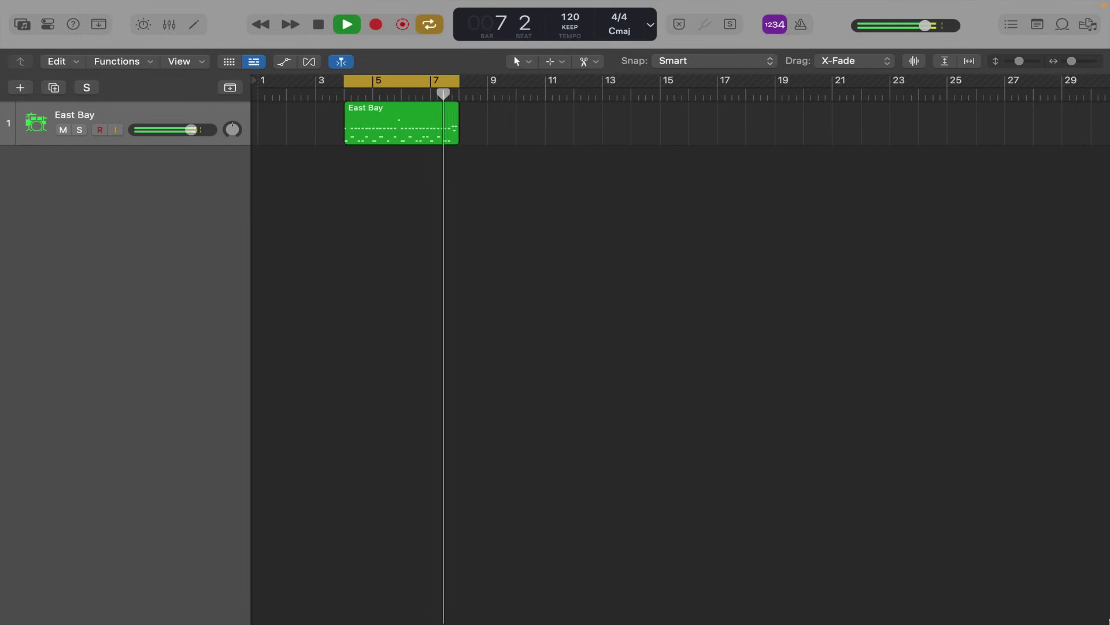
key("space")
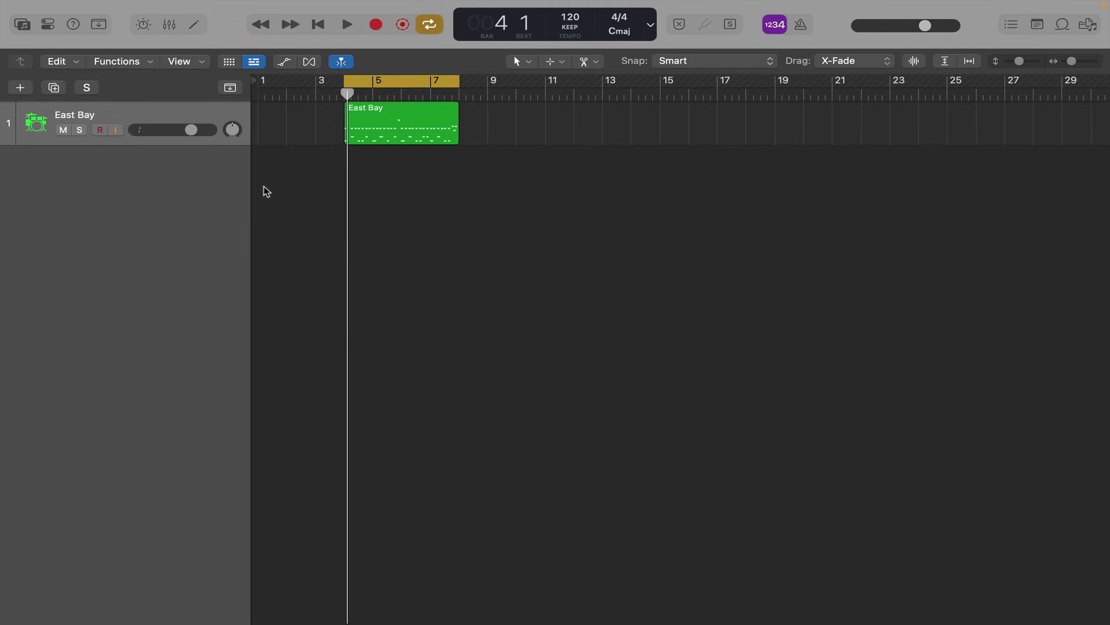
key("x")
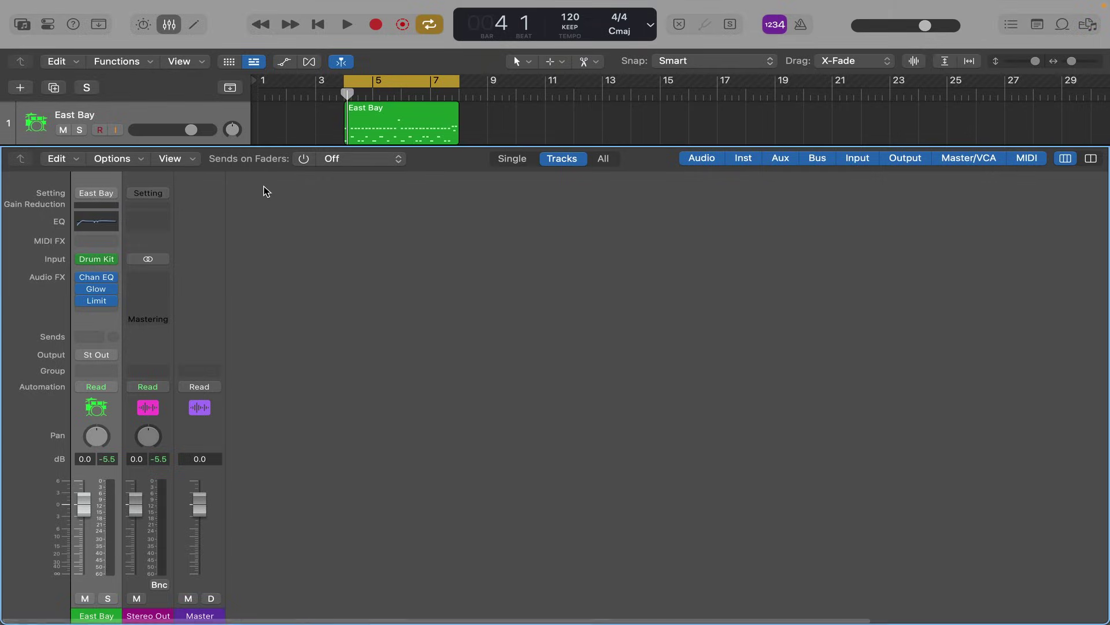
left_click(97, 262)
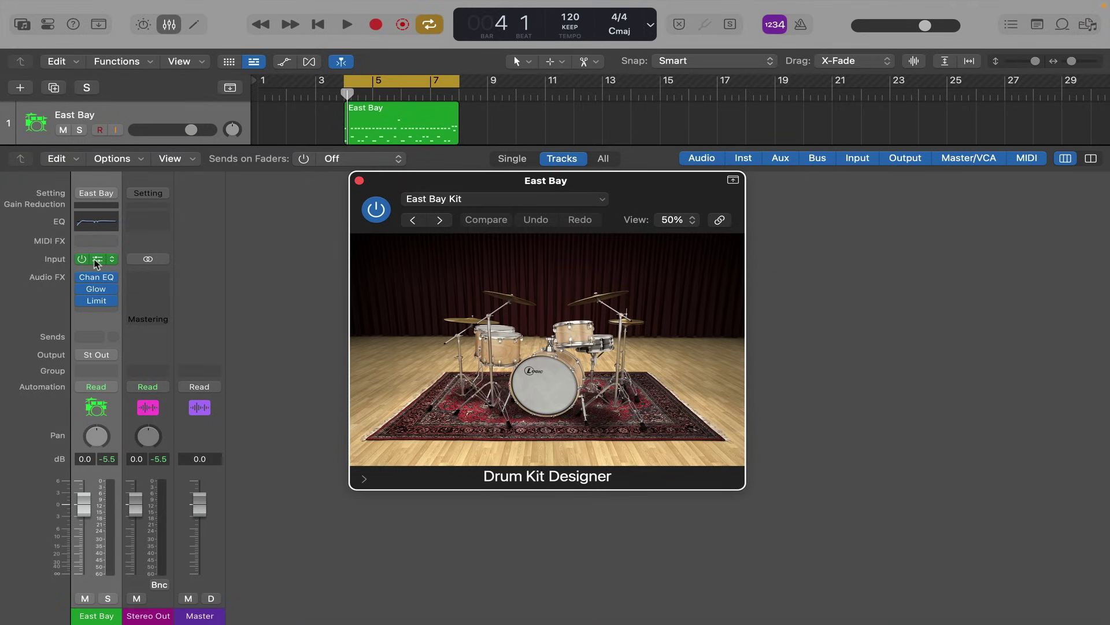
key("space")
Audition the Bluebird, Brooklyn and Detroit Garage snares in the East Bay kit.
left_click(604, 342)
key("space")
left_click(608, 343)
scroll(386, 386, "up", 3)
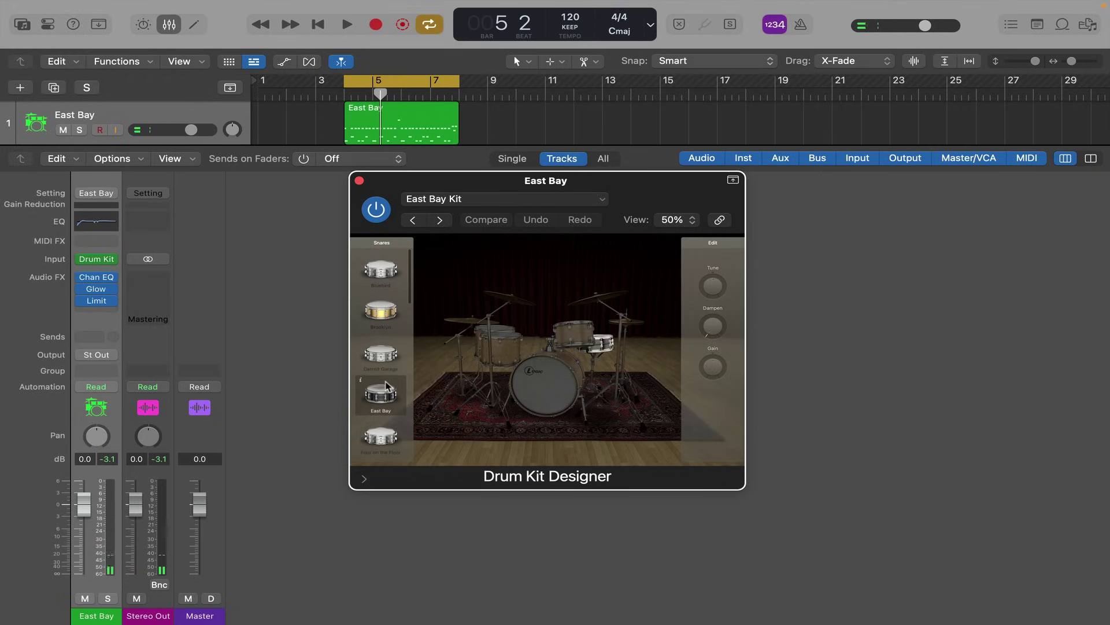
left_click(380, 272)
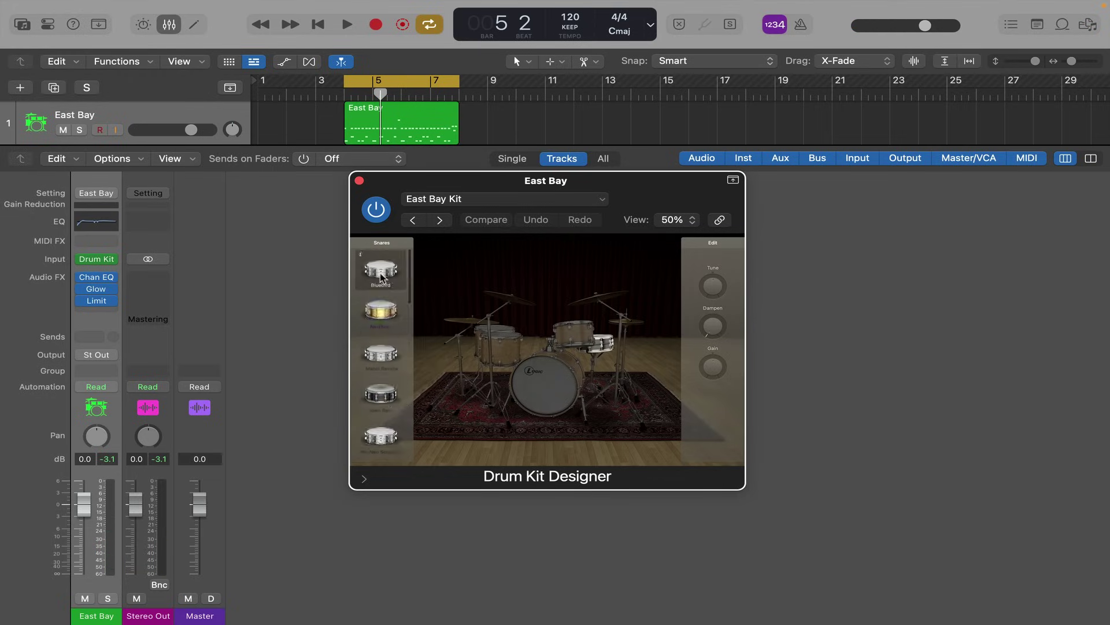
key("space")
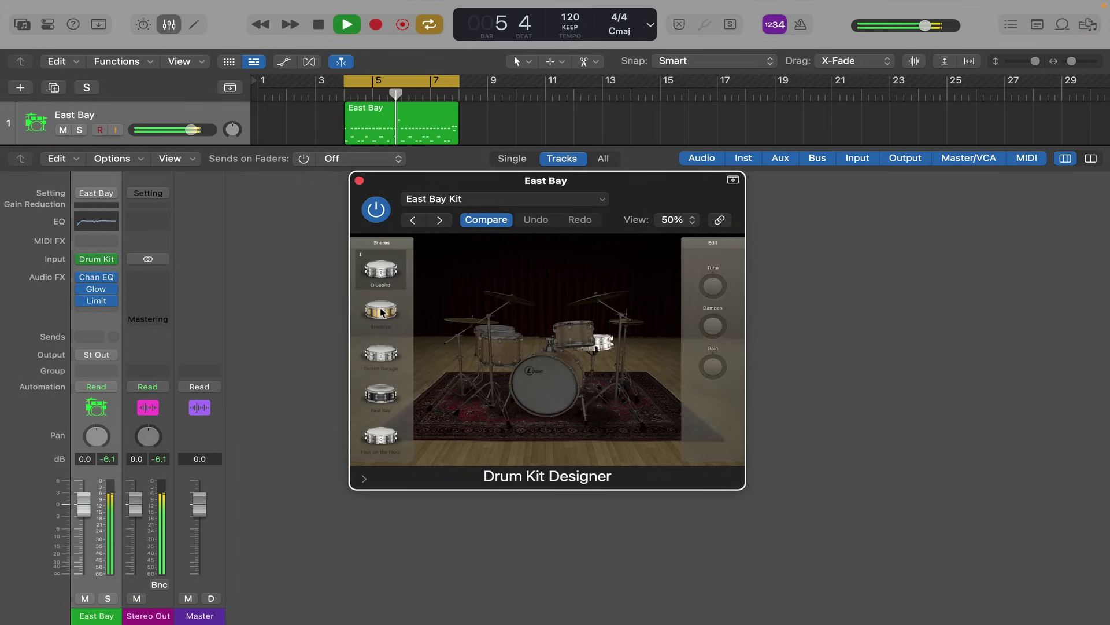
left_click(381, 312)
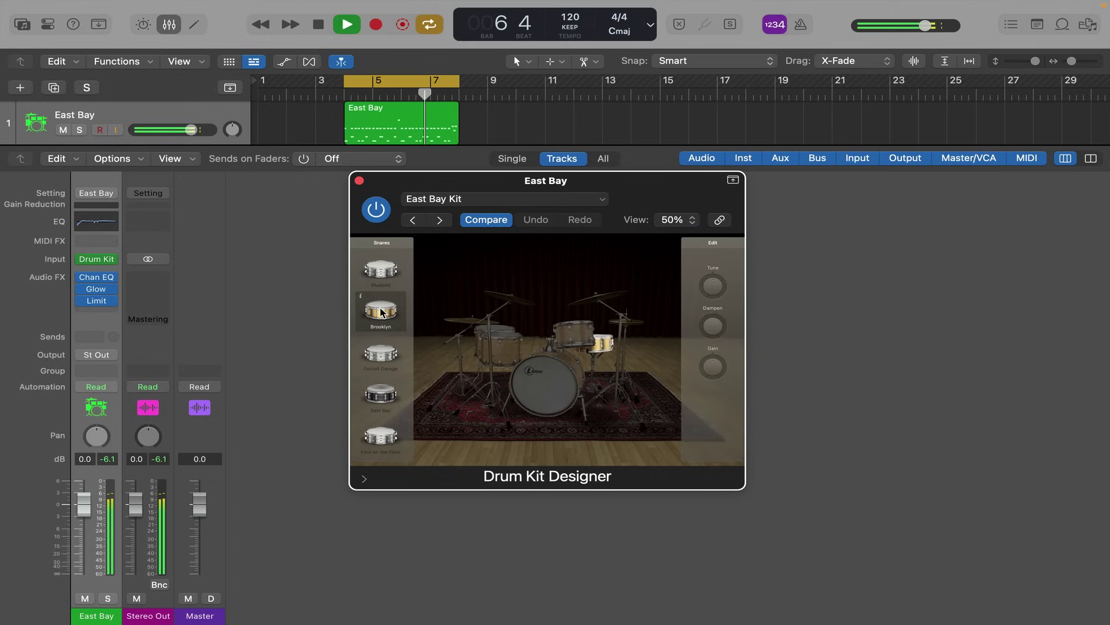
left_click(381, 353)
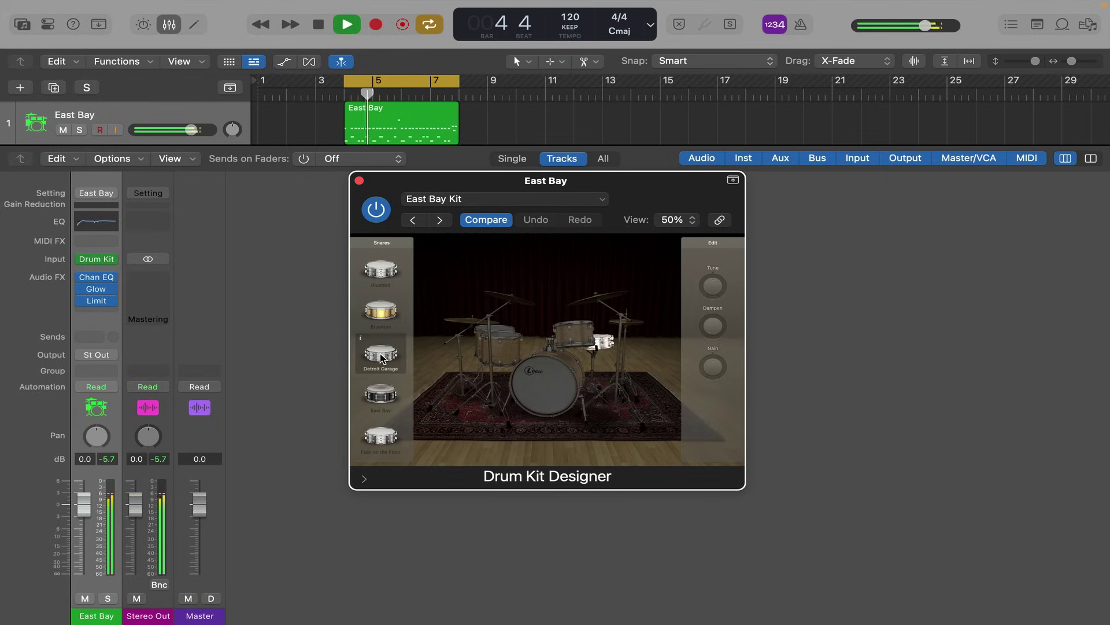
key("space")
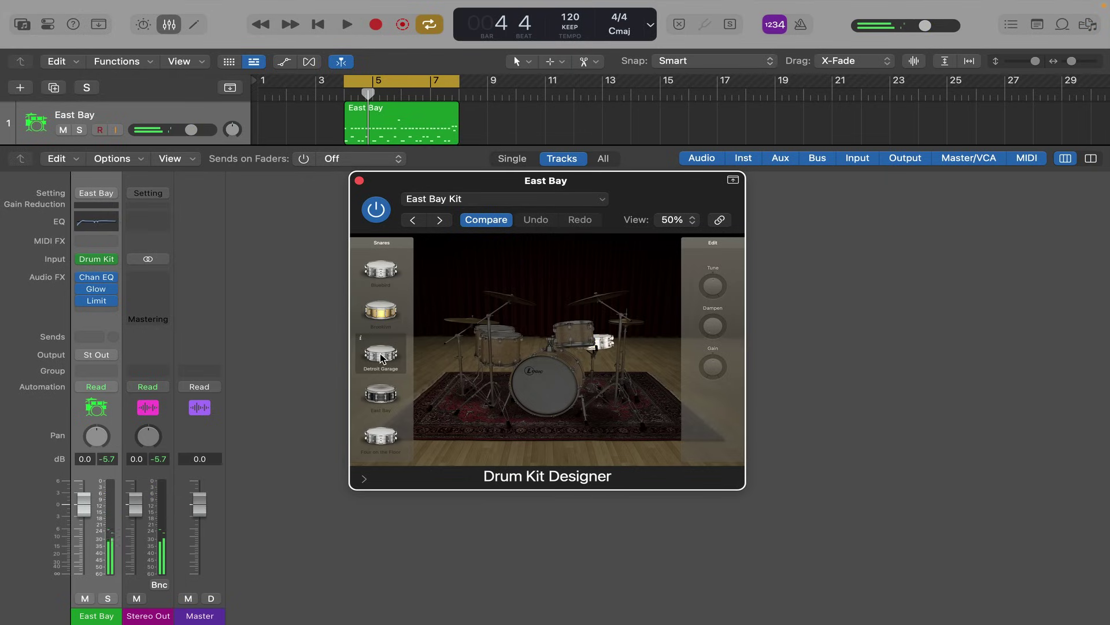
Try the East Bay, Four on the Floor and Heavy snares, then settle on Liverpool.
key("space")
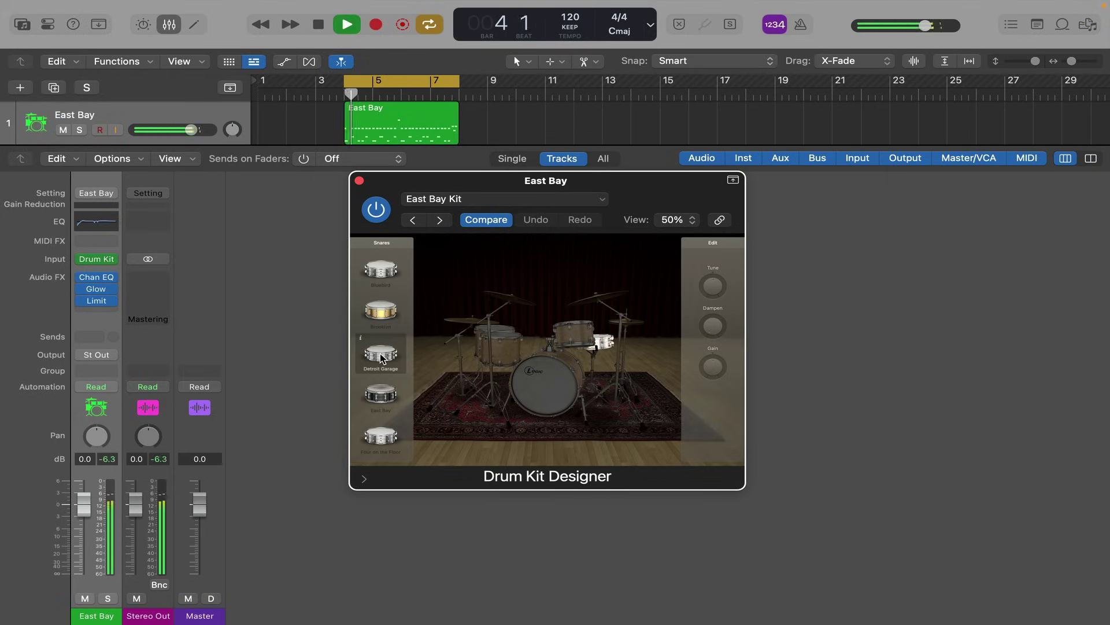
scroll(385, 324, "down", 5)
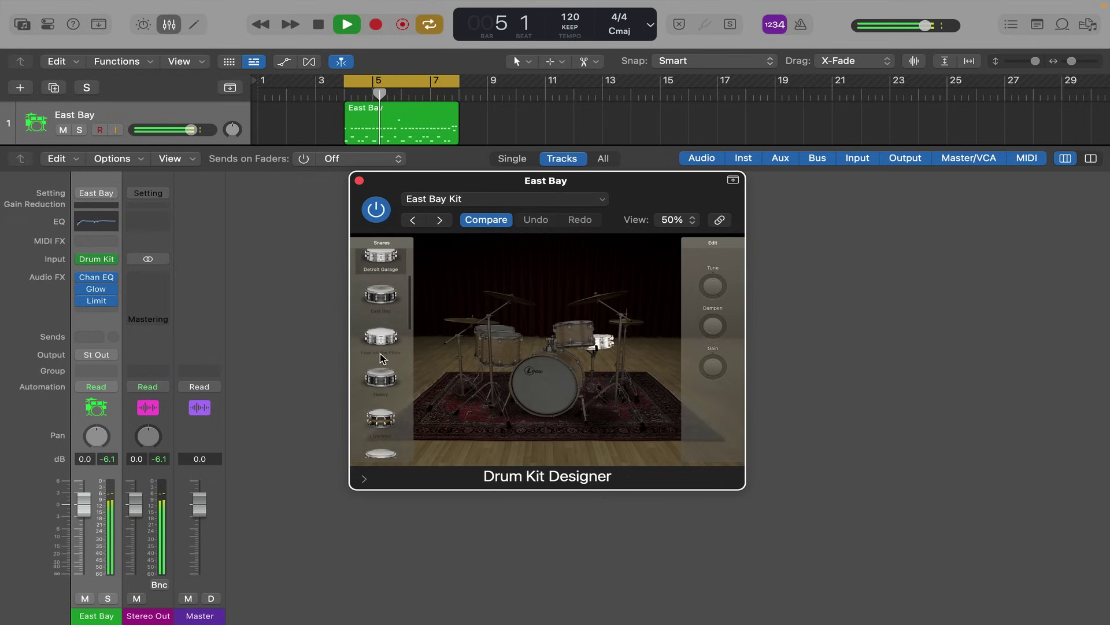
left_click(387, 281)
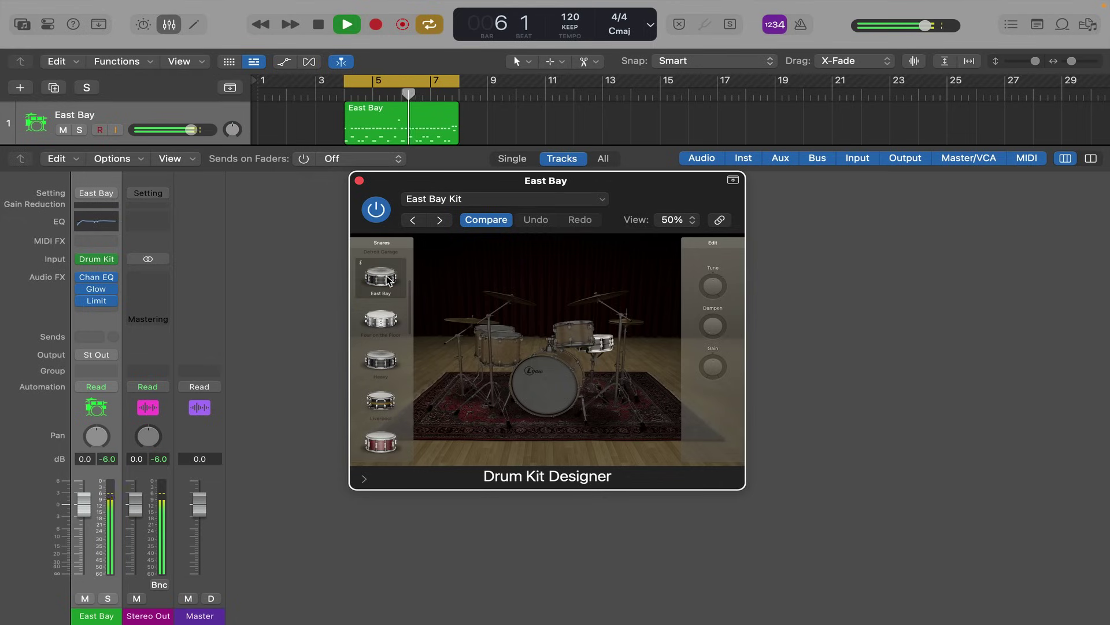
left_click(380, 321)
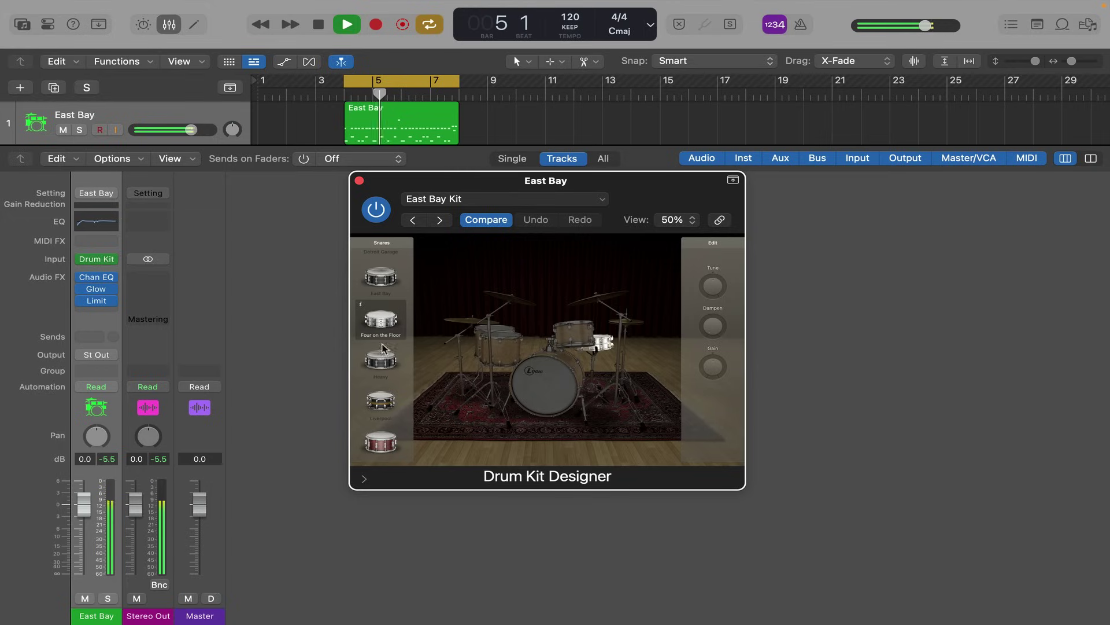
left_click(382, 364)
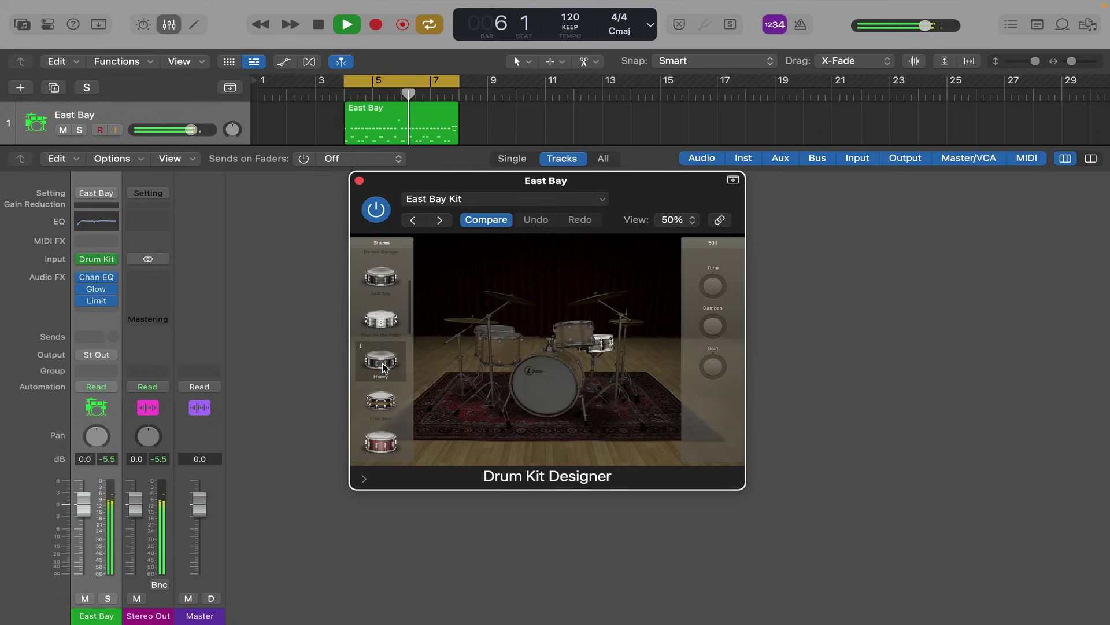
key("space")
key("space")
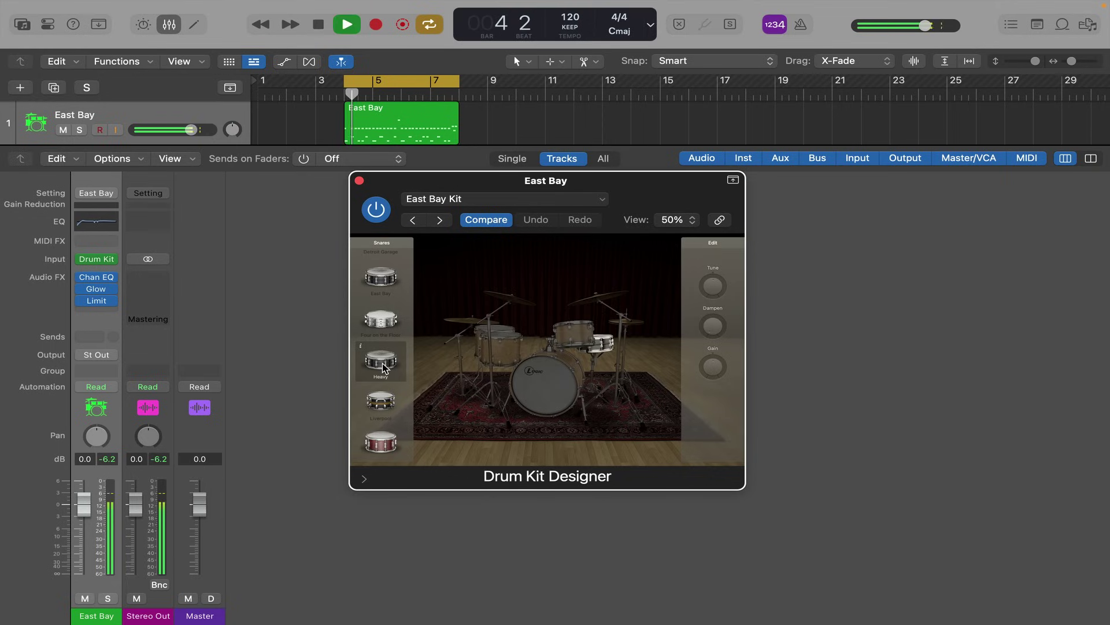
left_click(383, 398)
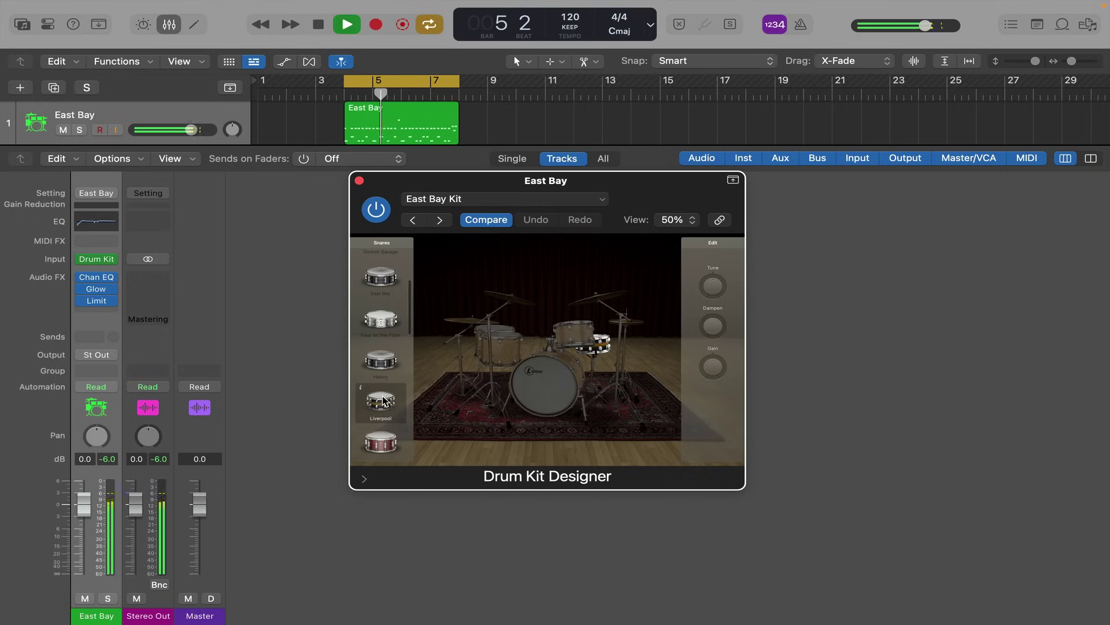
key("space")
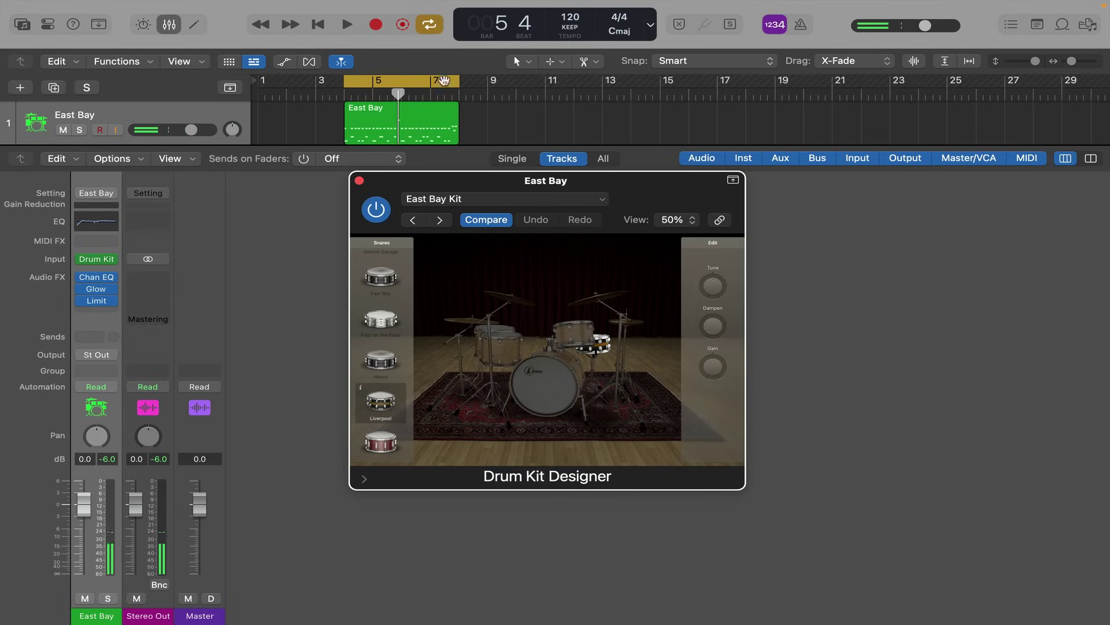
Set the cycle range over bar 7 and play it.
left_click(431, 86)
left_click_drag(431, 86, 460, 86)
key("space")
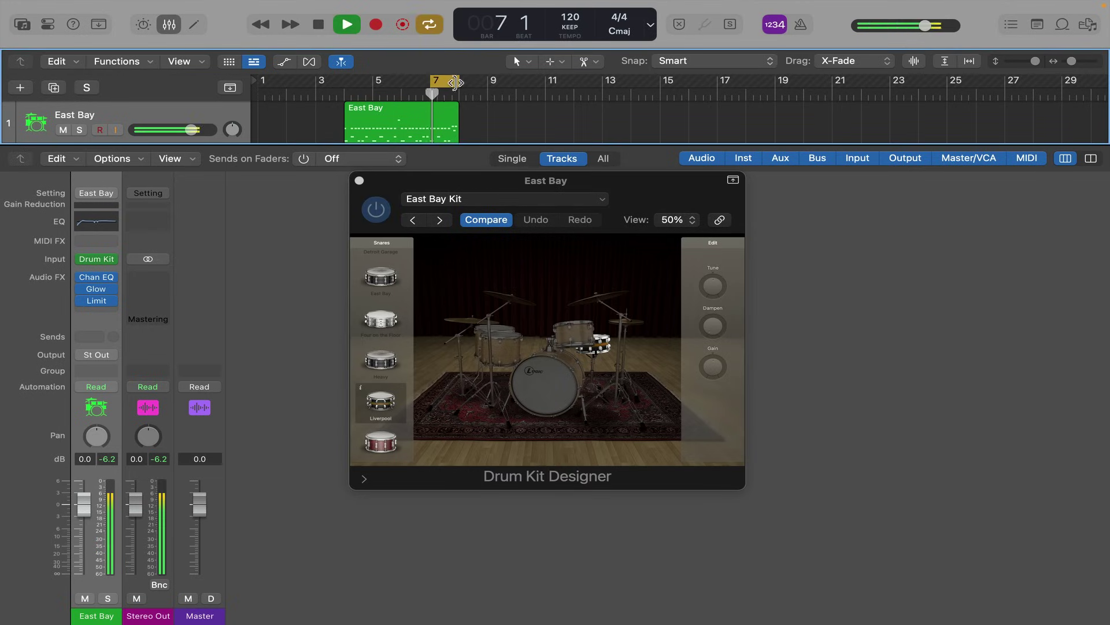
Audition Bluebird, Brooklyn, Detroit Garage and East Bay toms, then switch to the blue Liverpool toms.
left_click(500, 340)
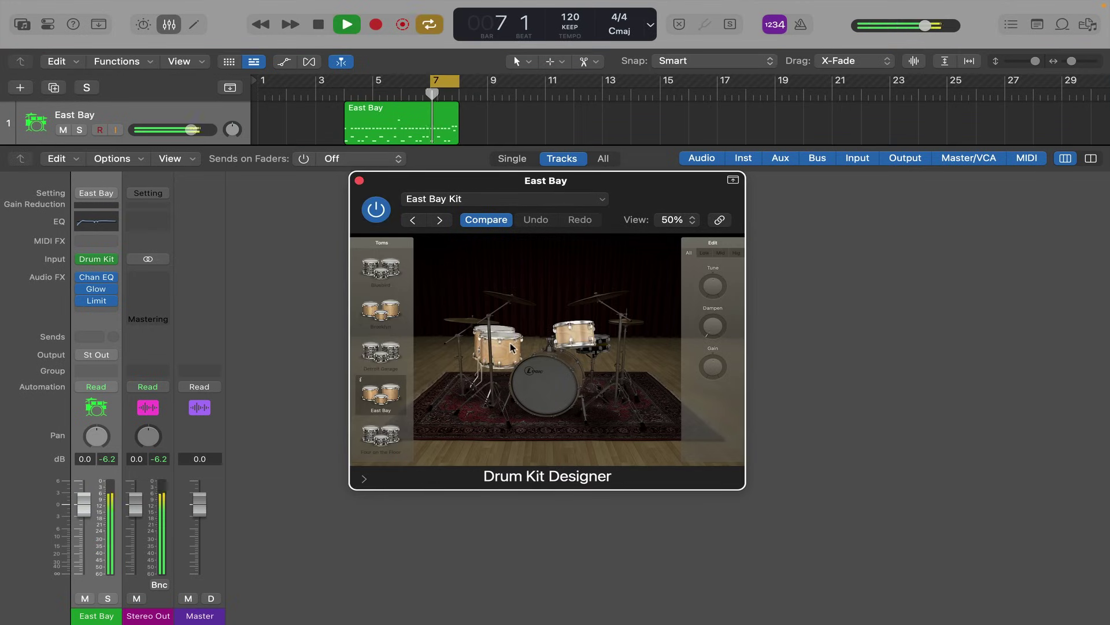
scroll(382, 347, "up", 2)
left_click(371, 271)
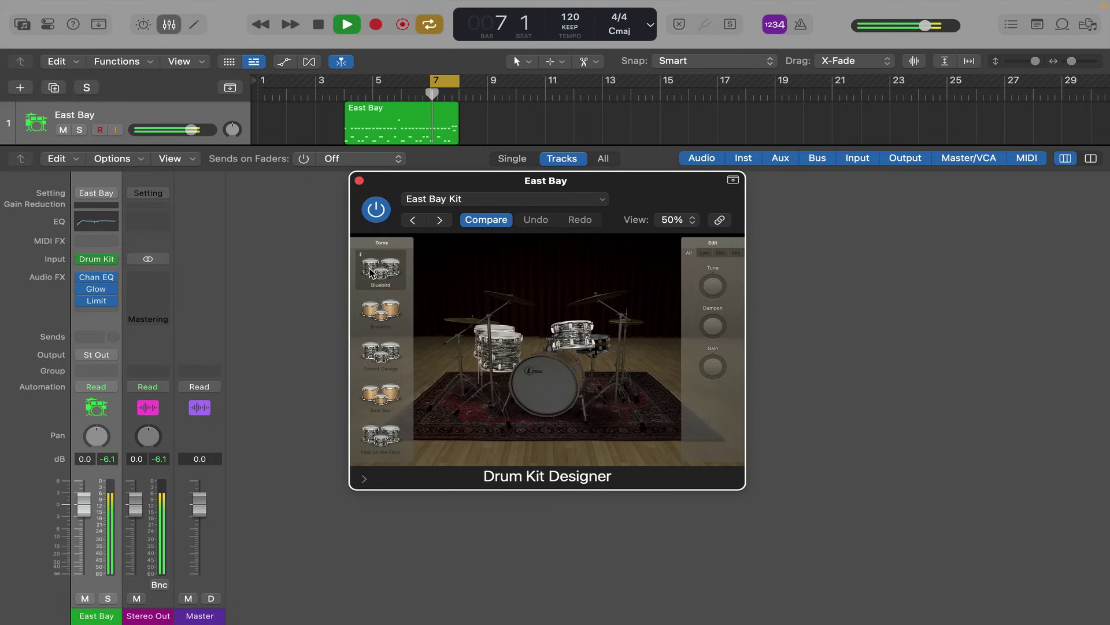
left_click(381, 312)
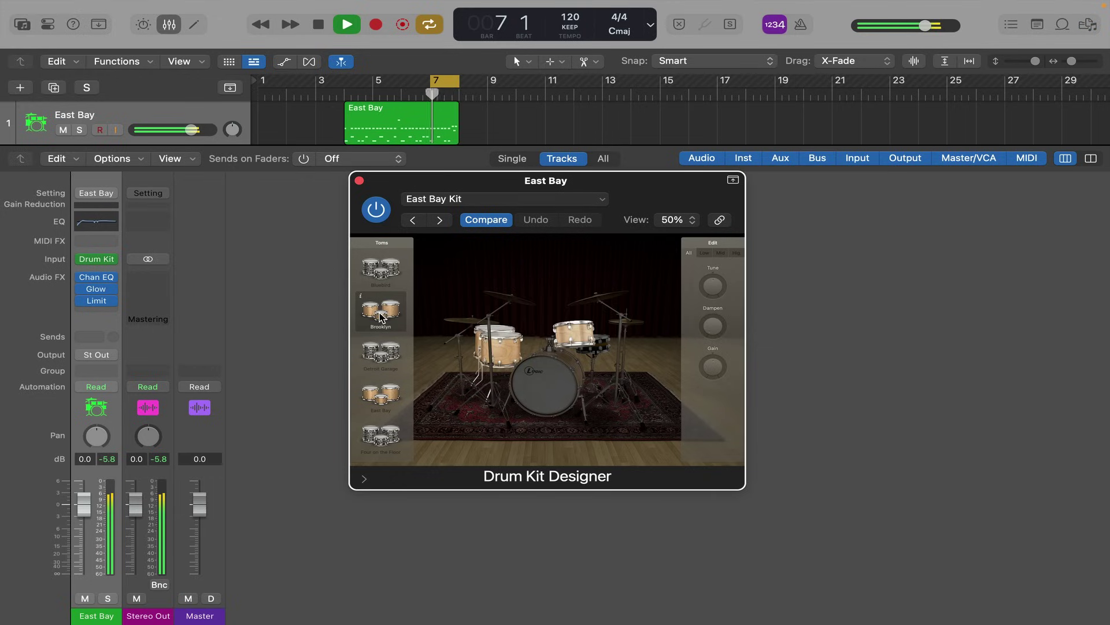
left_click(382, 354)
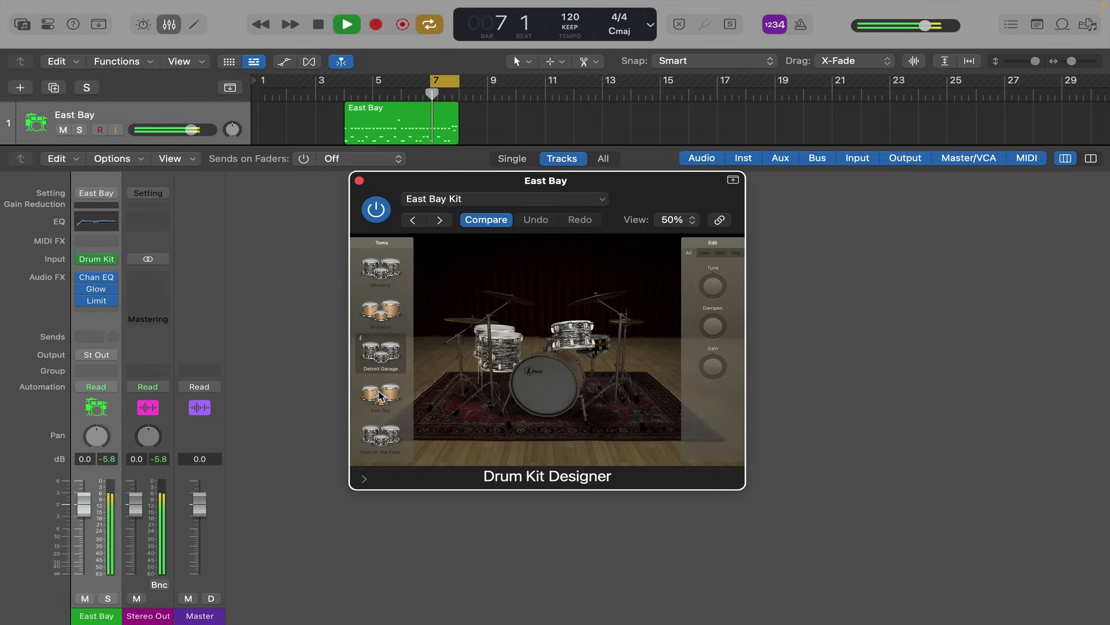
left_click(381, 394)
scroll(382, 394, "down", 3)
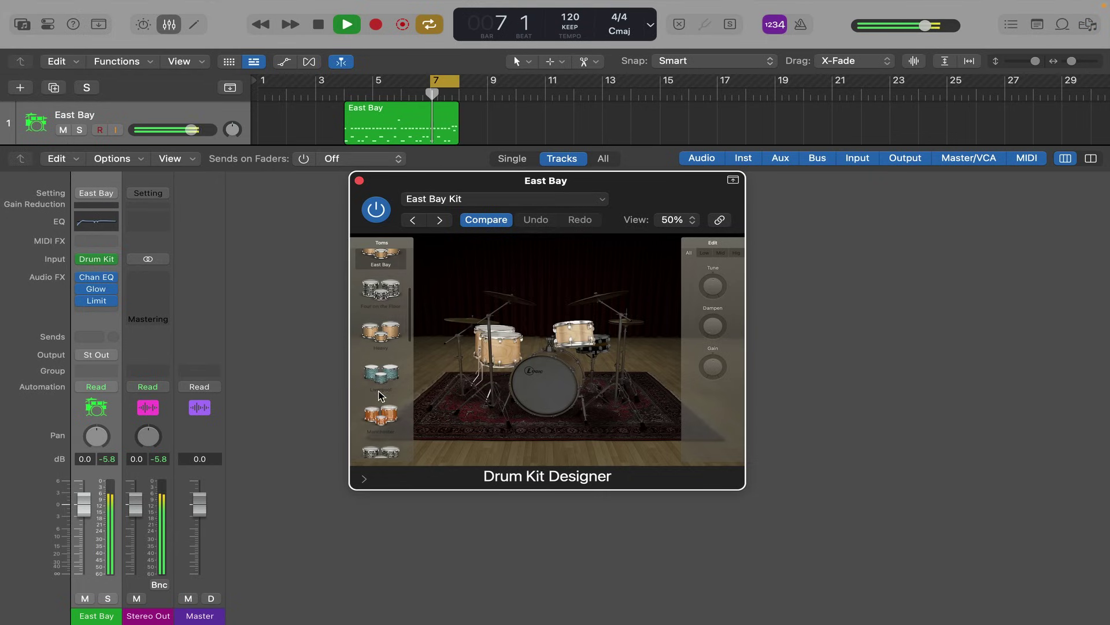
left_click(381, 381)
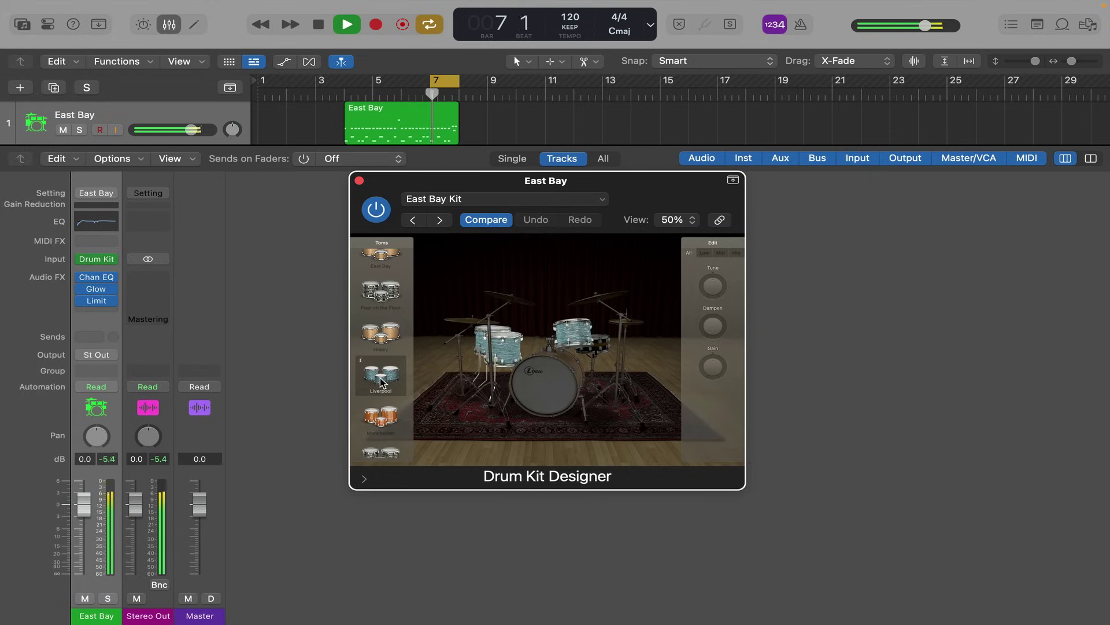
Close Drum Kit Designer, cycle the whole East Bay region, and browse the Library's Multi-Channel Kits.
key("space")
left_click(169, 26)
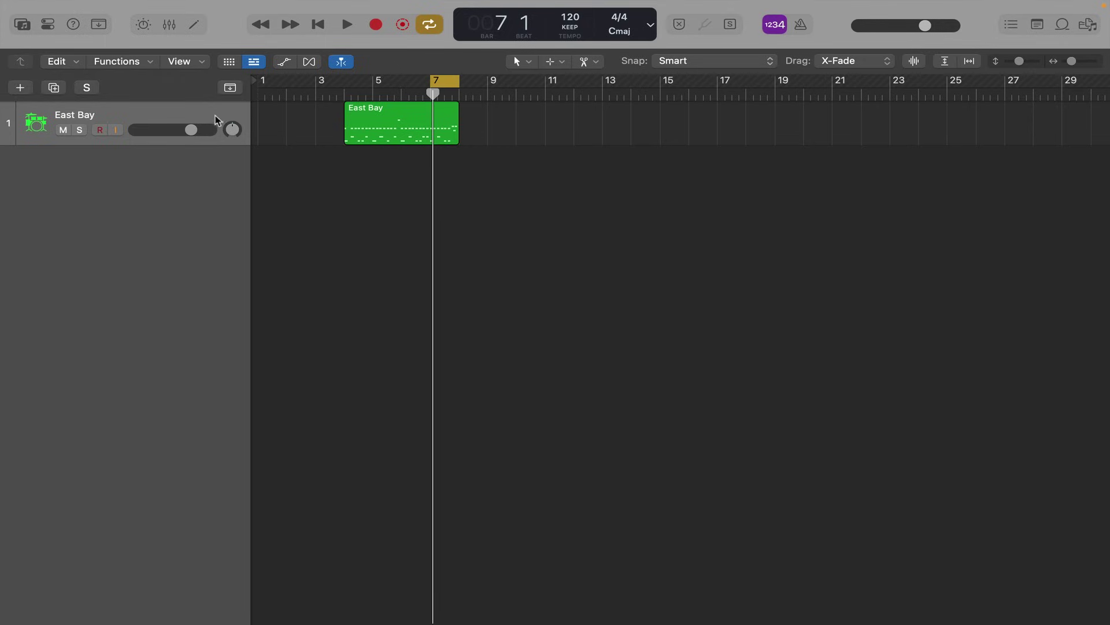
key("super+a")
key("u")
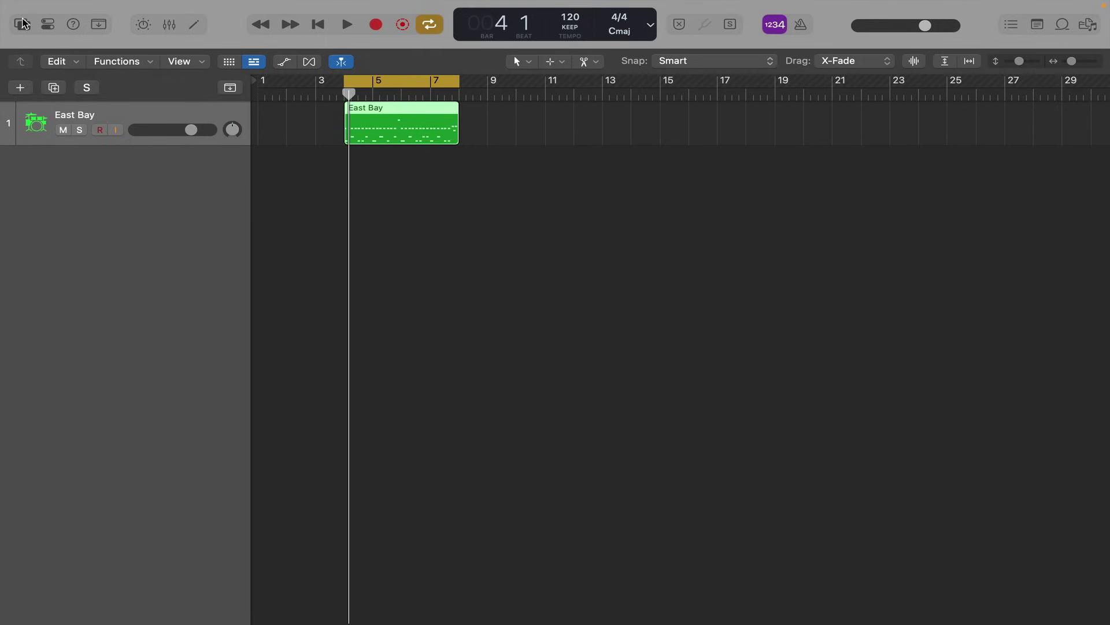
left_click(23, 23)
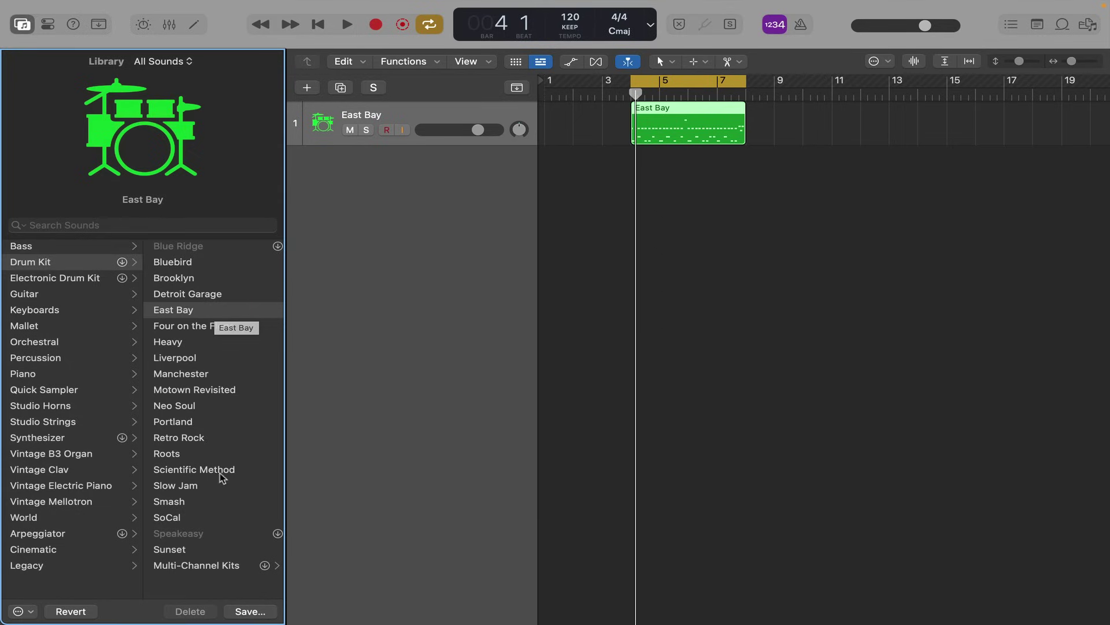
left_click(209, 567)
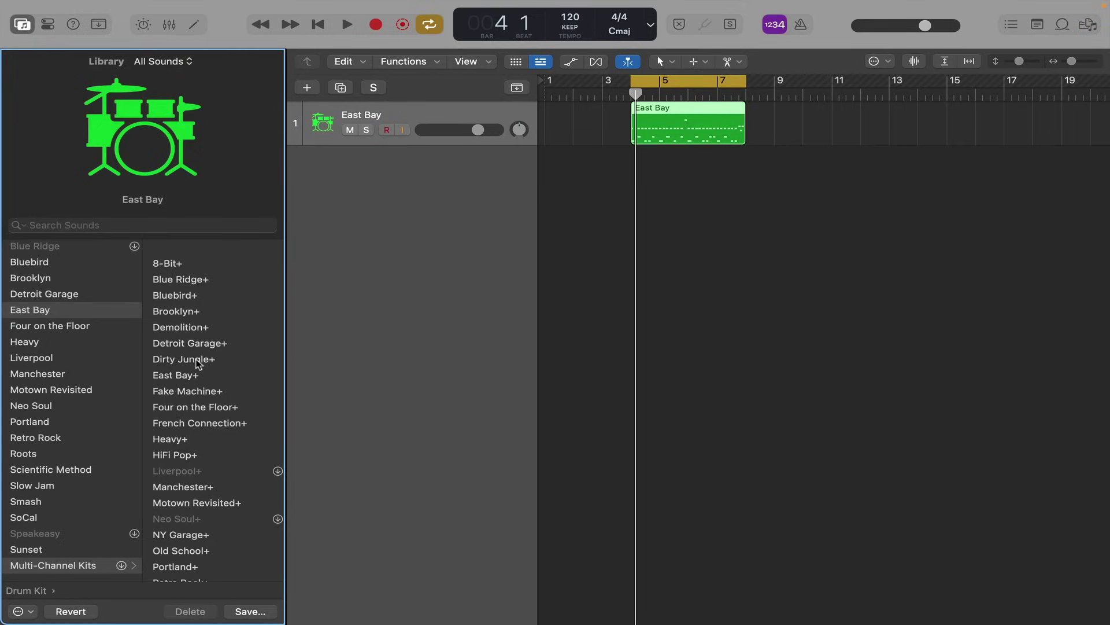
Load the East Bay+ multi-channel kit and expand its track stack.
left_click(189, 376)
left_click(316, 125)
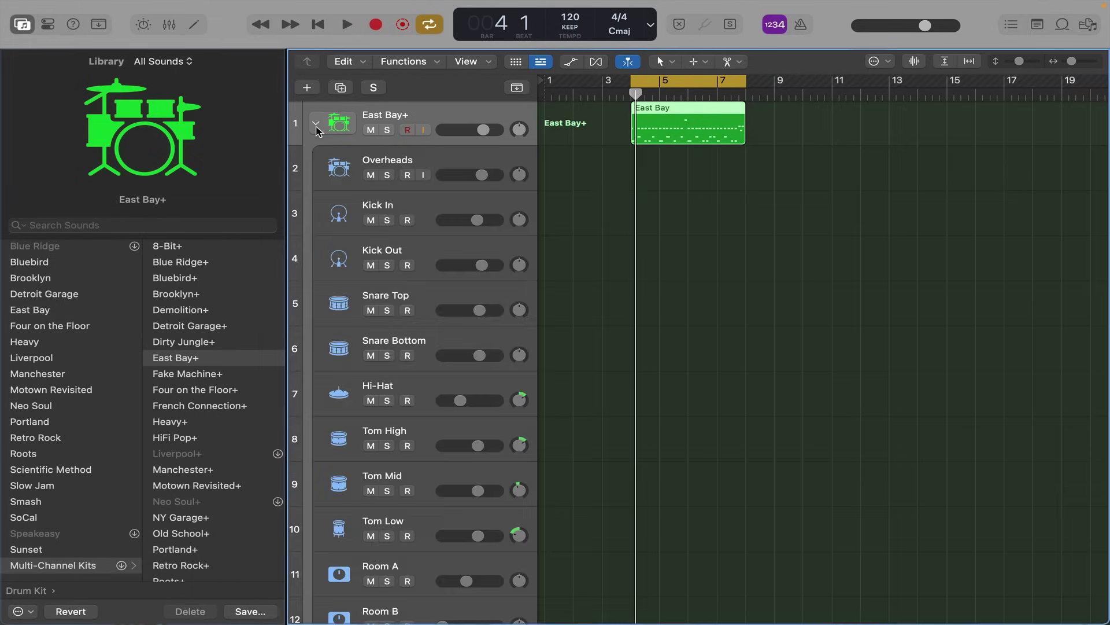
scroll(375, 352, "down", 10)
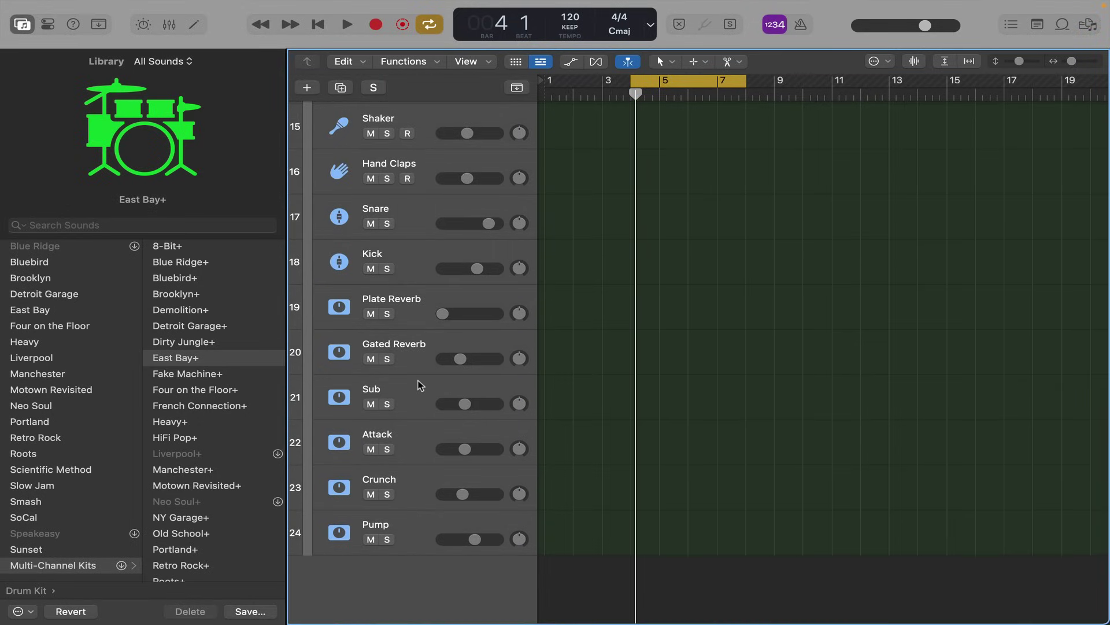
scroll(411, 326, "up", 5)
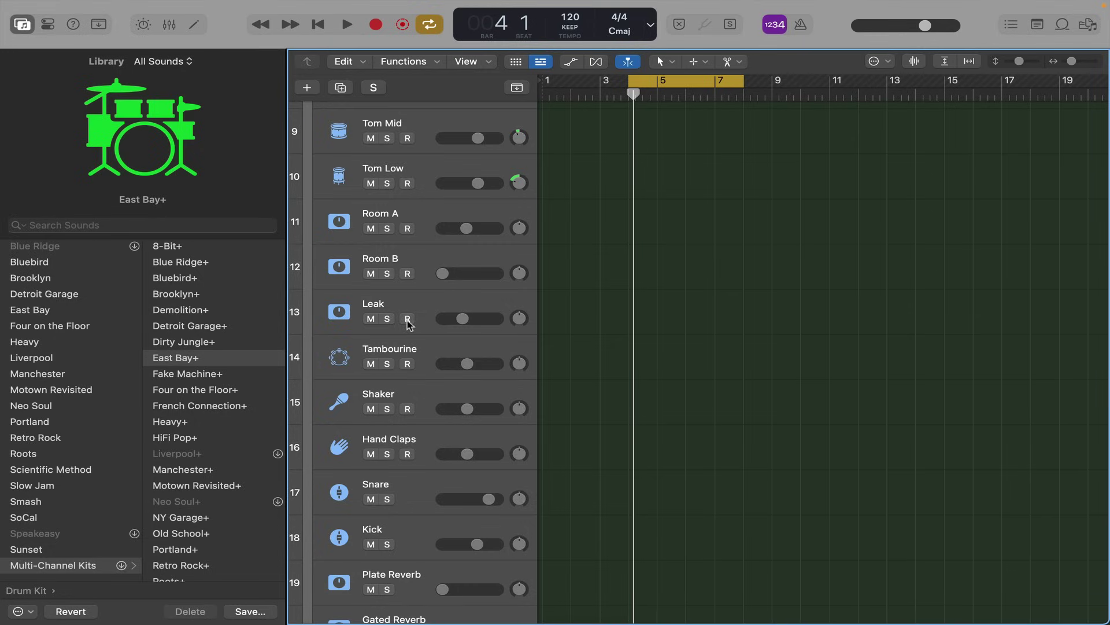
scroll(422, 308, "up", 7)
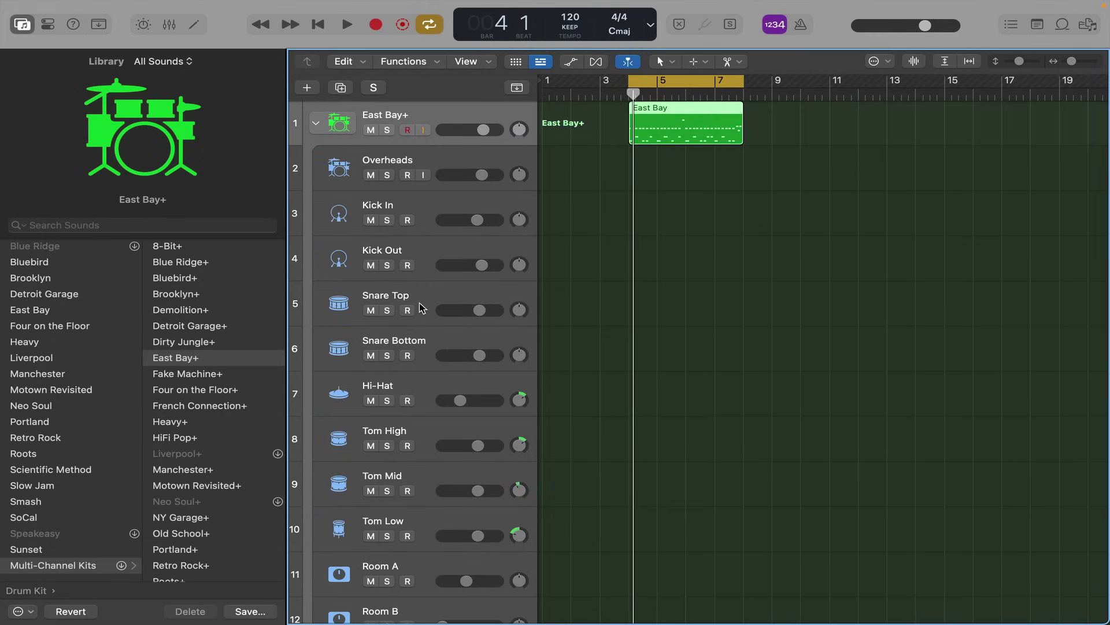
While playing, turn Kick In fully down and pull Kick Out down to -70 dB.
key("space")
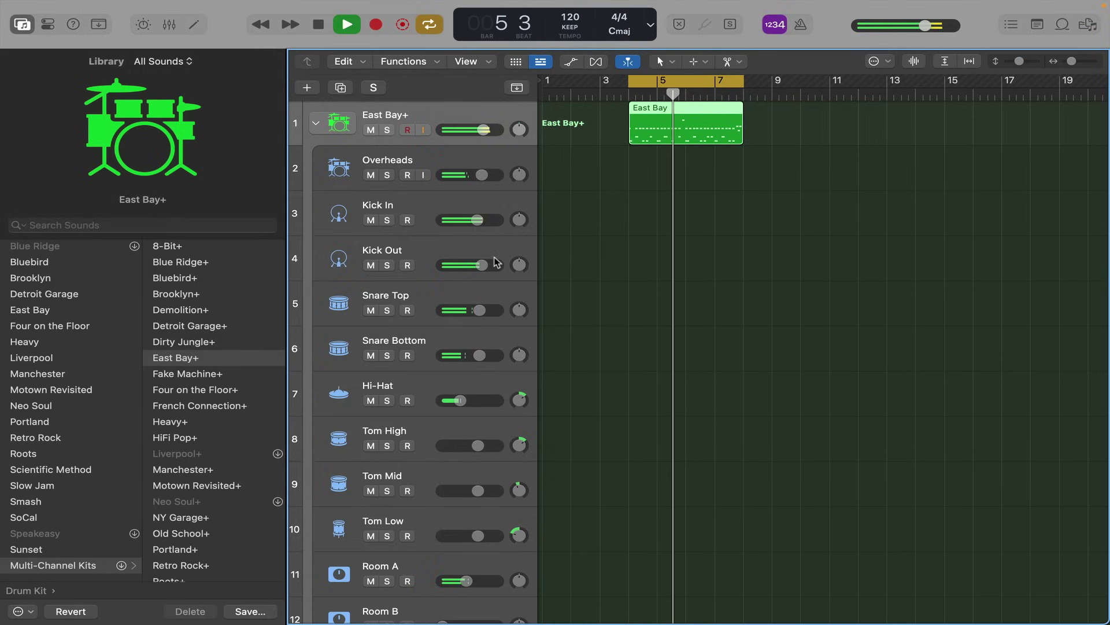
left_click_drag(482, 266, 478, 266)
key("space")
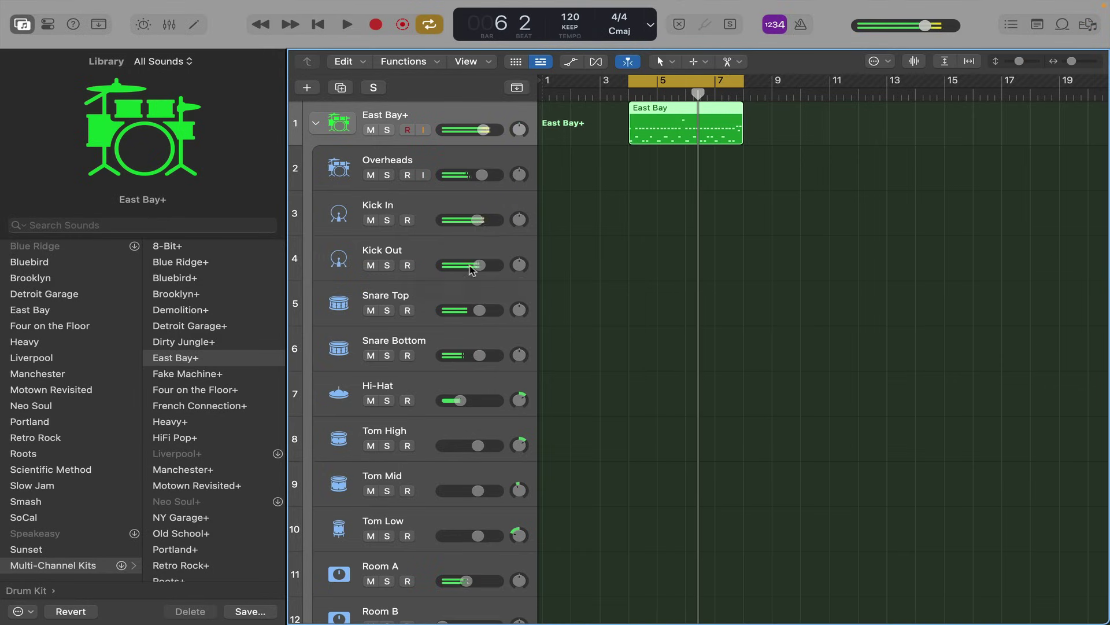
left_click_drag(474, 225, 440, 225)
key("space")
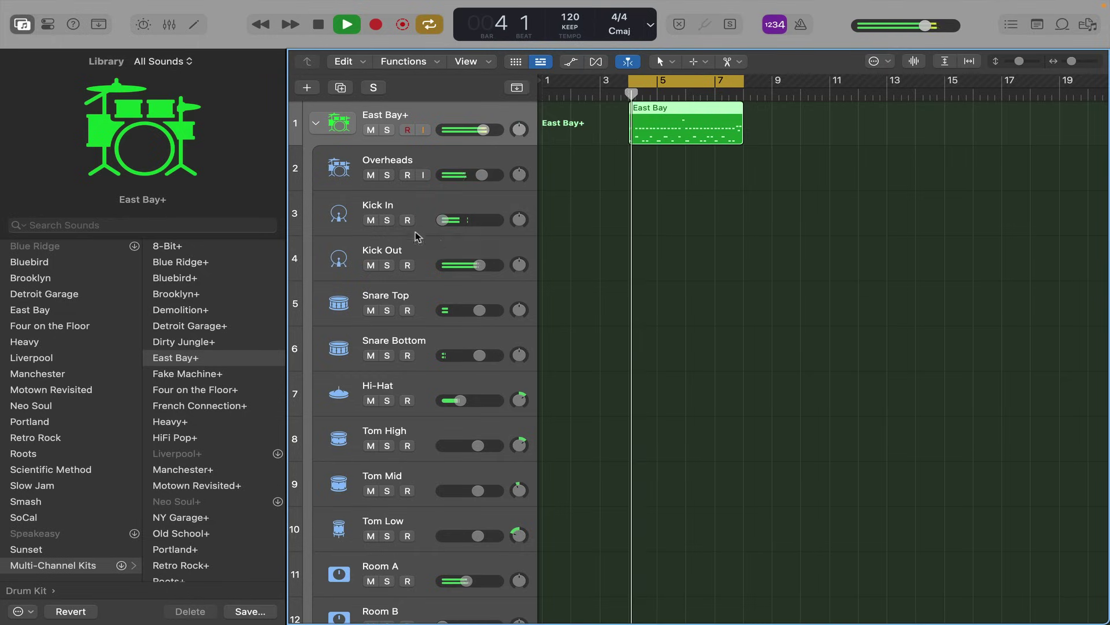
left_click_drag(479, 265, 443, 265)
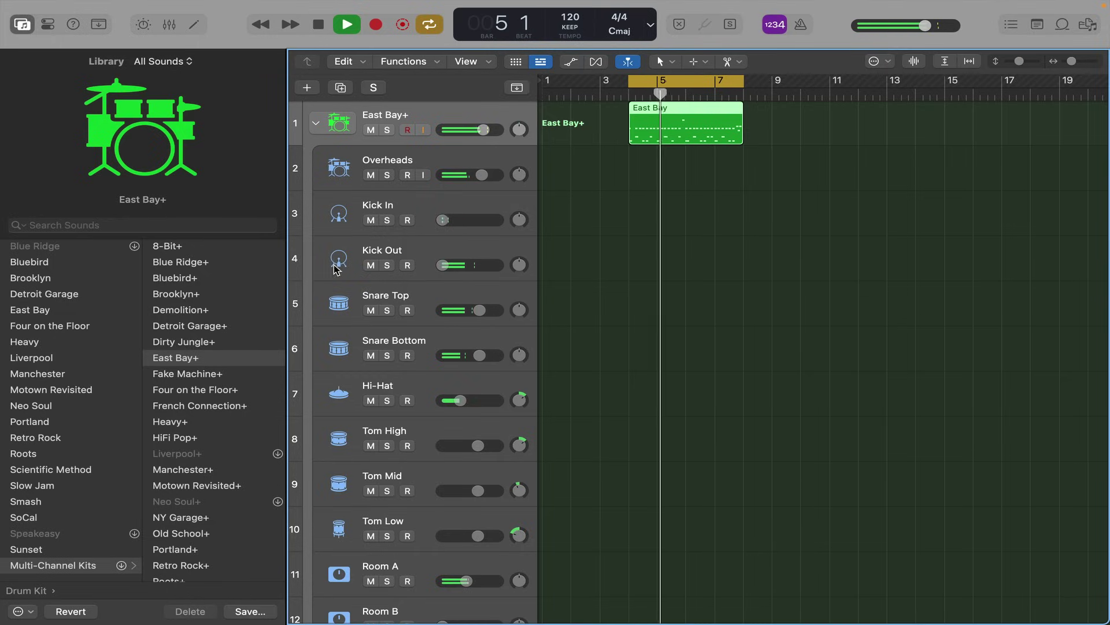
Move the Kick track up to sit beneath Kick Out.
scroll(366, 402, "down", 1)
scroll(366, 402, "down", 10)
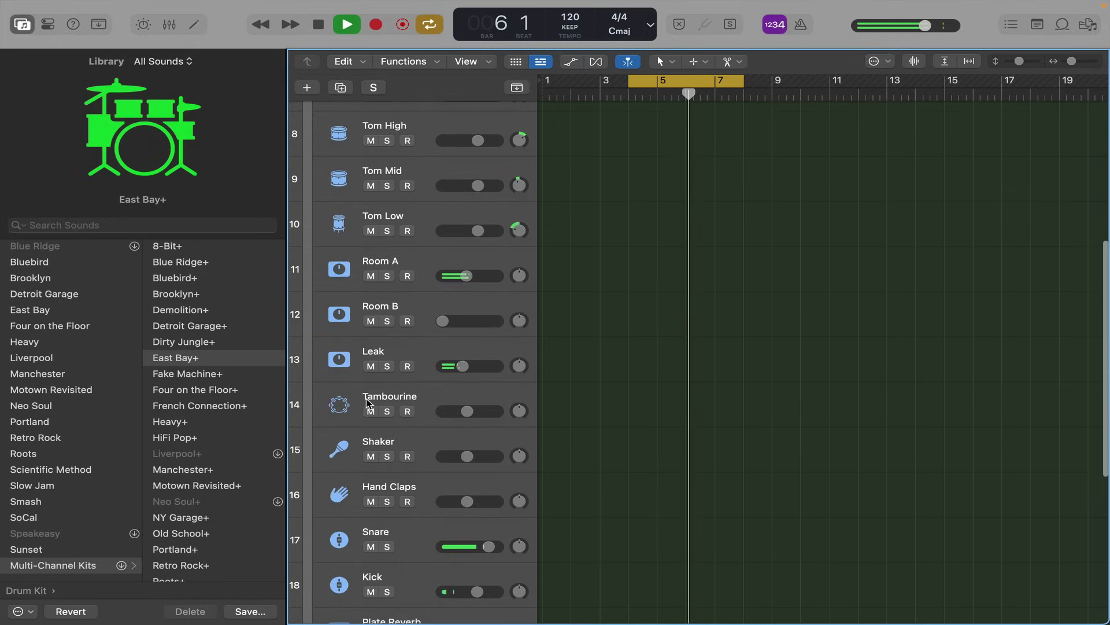
left_click_drag(401, 567, 404, 208)
scroll(405, 208, "up", 4)
left_click_drag(397, 414, 387, 297)
Raise Kick In to about -4 dB and Kick Out to -10.4 dB while looping playback.
scroll(401, 171, "up", 3)
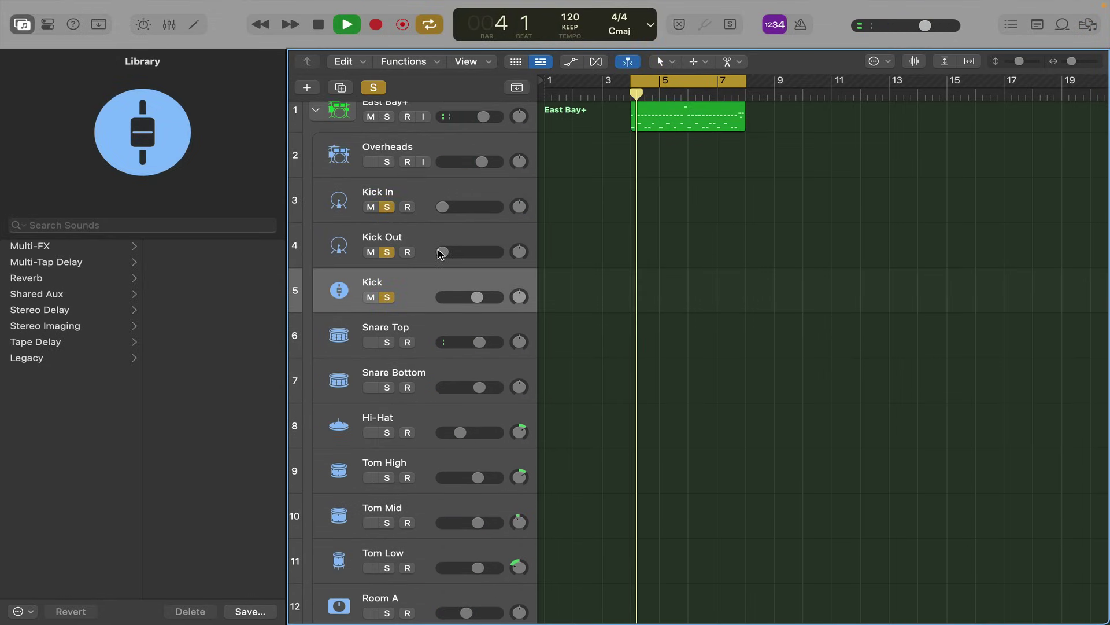
left_click_drag(443, 252, 462, 251)
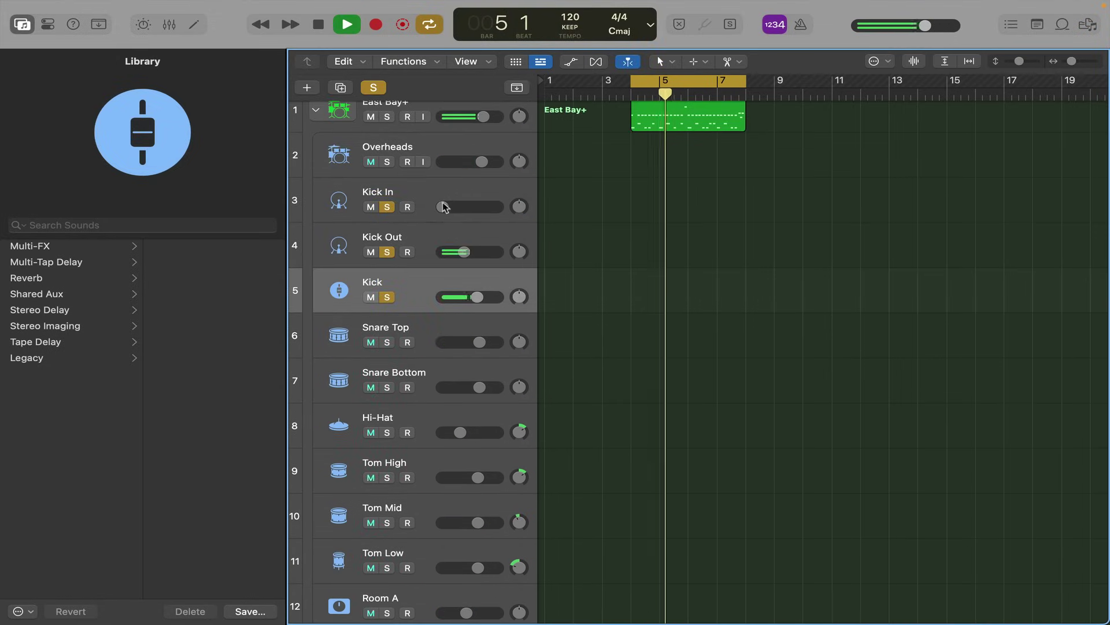
left_click_drag(443, 207, 473, 207)
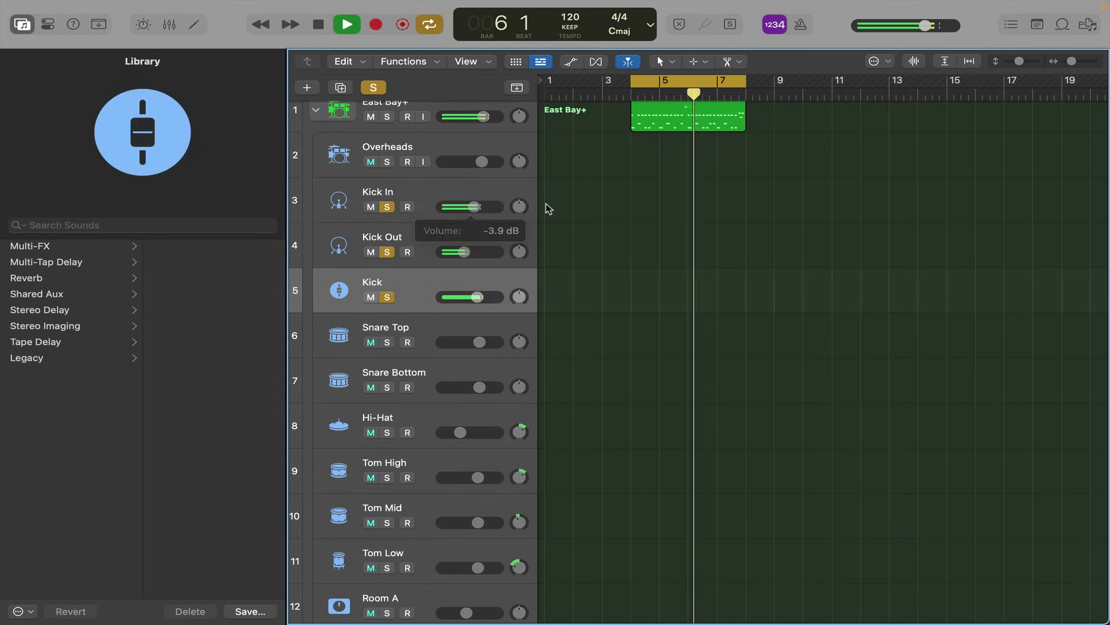
key("space")
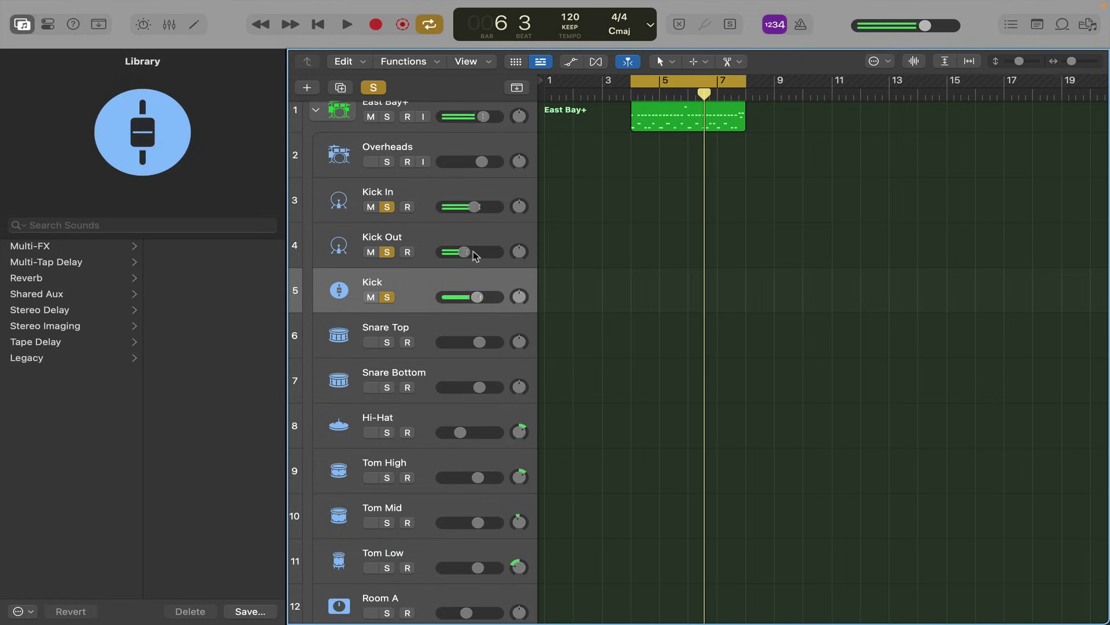
left_click(463, 252)
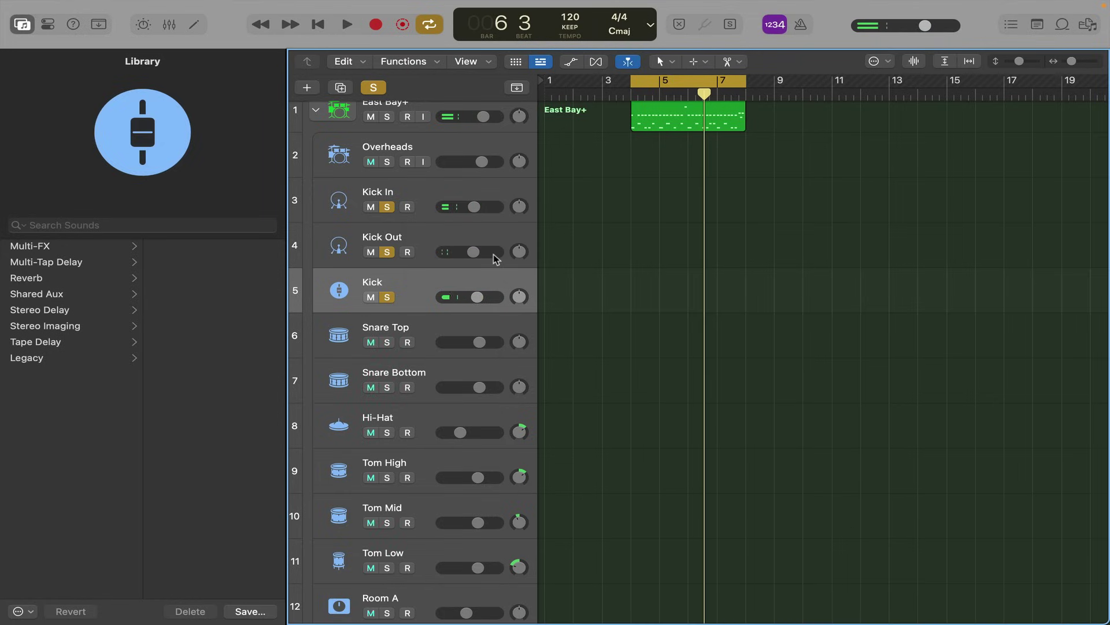
key("space")
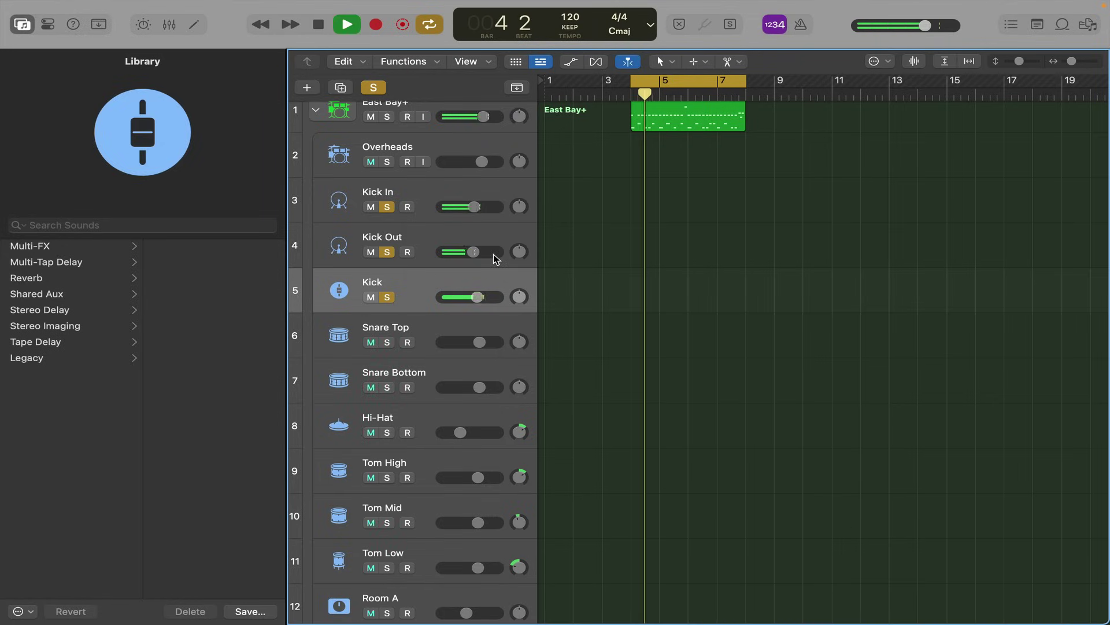
Solo Snare Top and Snare Bottom, lower Snare Top to -12.8 dB, then clear all solos.
left_click(387, 343)
left_click(386, 388)
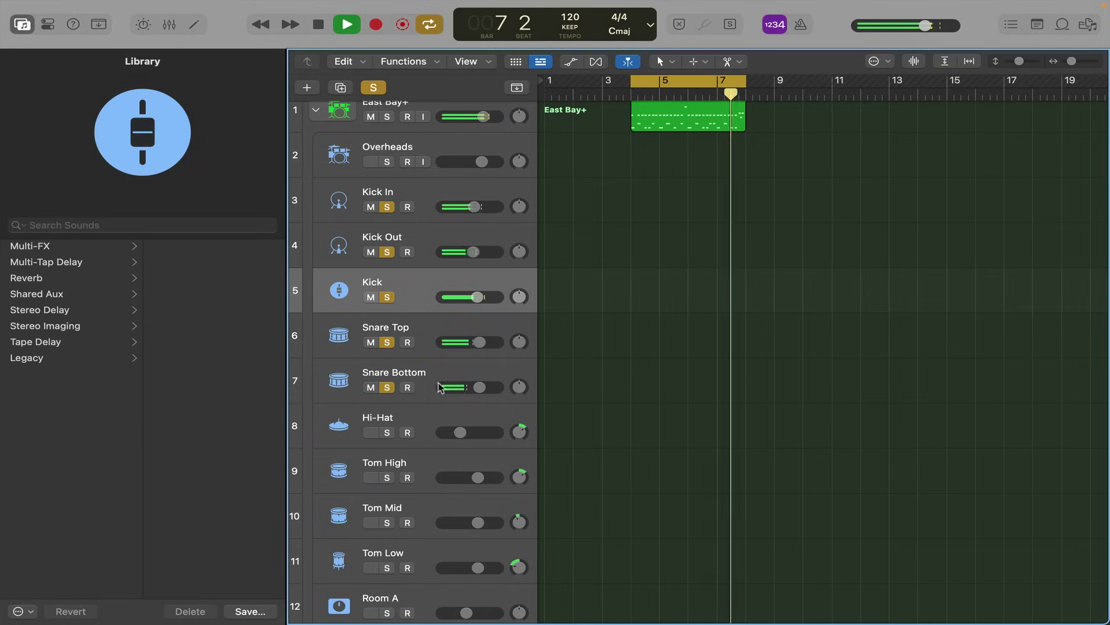
left_click_drag(479, 353, 461, 352)
key("space")
left_click(387, 387)
left_click(387, 342)
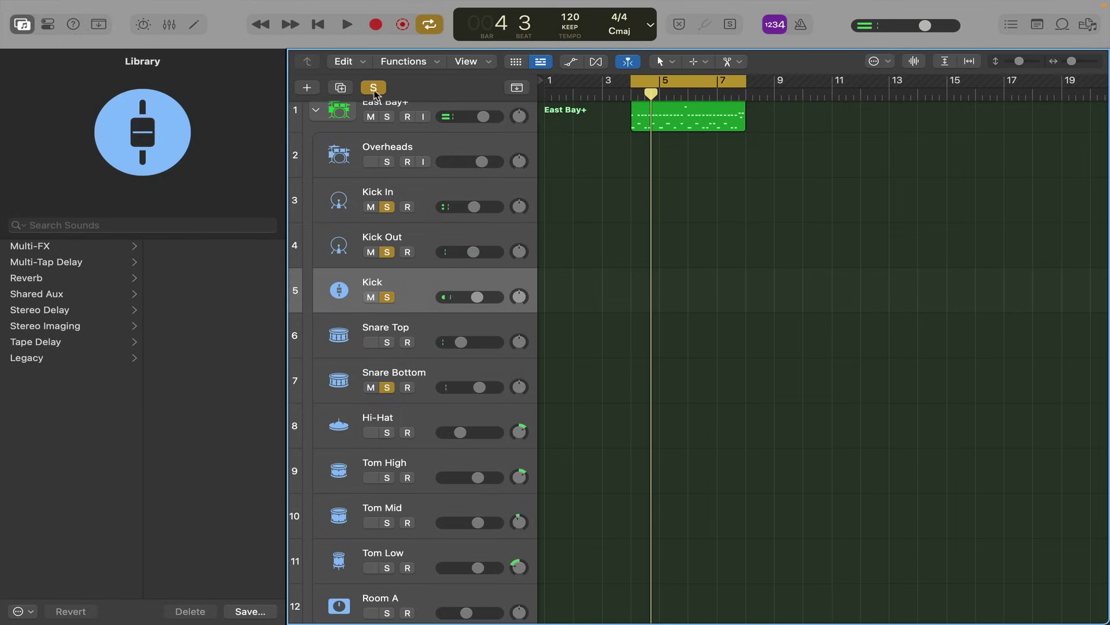
left_click(373, 87)
Re-solo both snares, raise Snare Top to -1.9 dB, lower Snare Bottom to -7 dB, then unsolo them.
left_click(387, 388)
key("space")
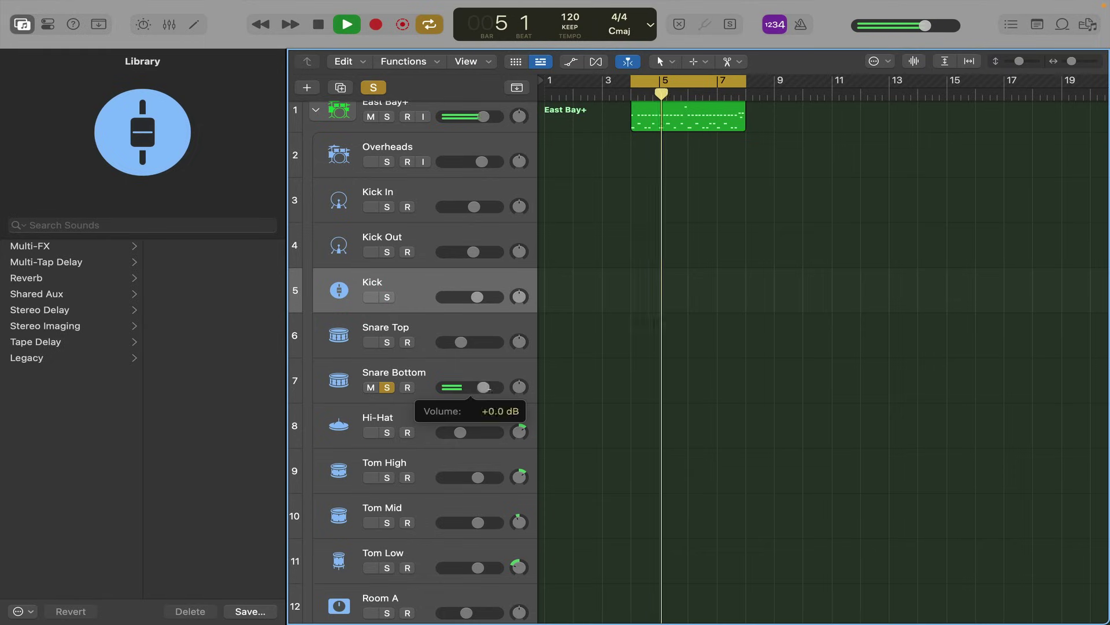
left_click(387, 342)
left_click_drag(460, 342, 479, 341)
left_click_drag(484, 387, 433, 393)
key("space")
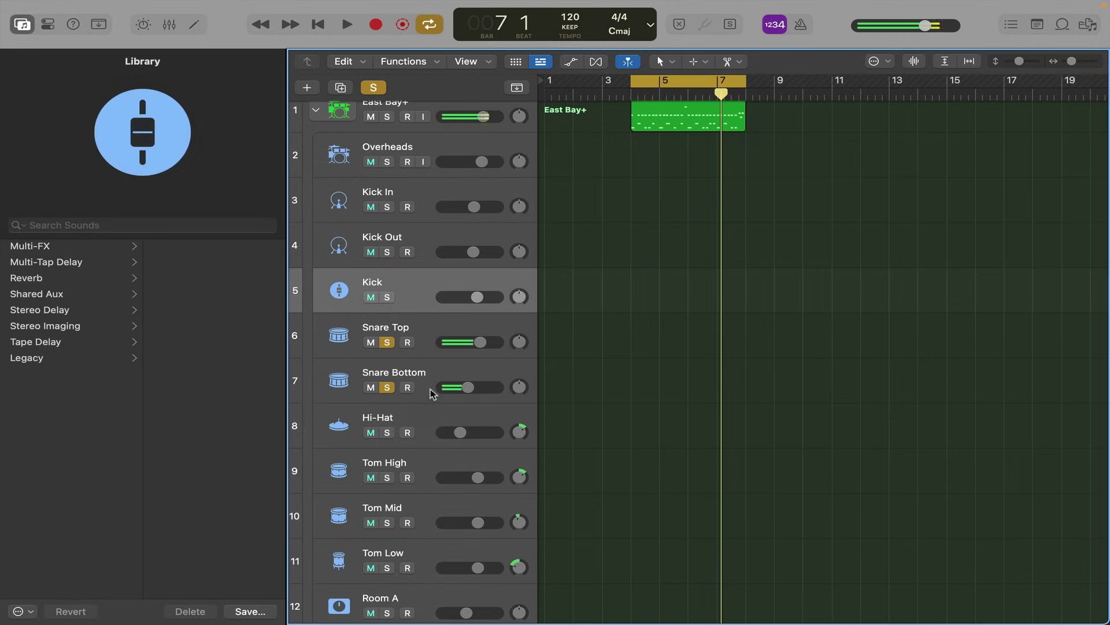
left_click(387, 387)
left_click(387, 342)
key("space")
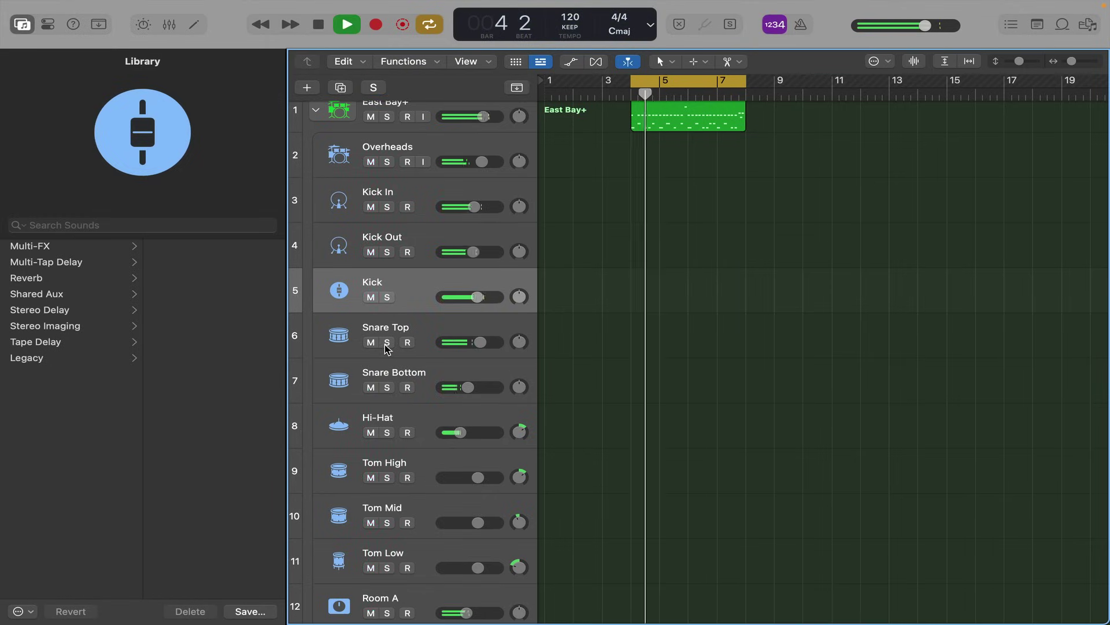
Raise Room B from minimum, solo Room B, Room A and Leak, and lift Leak to about -1.3 dB.
scroll(386, 414, "down", 5)
scroll(386, 414, "down", 2)
key("space")
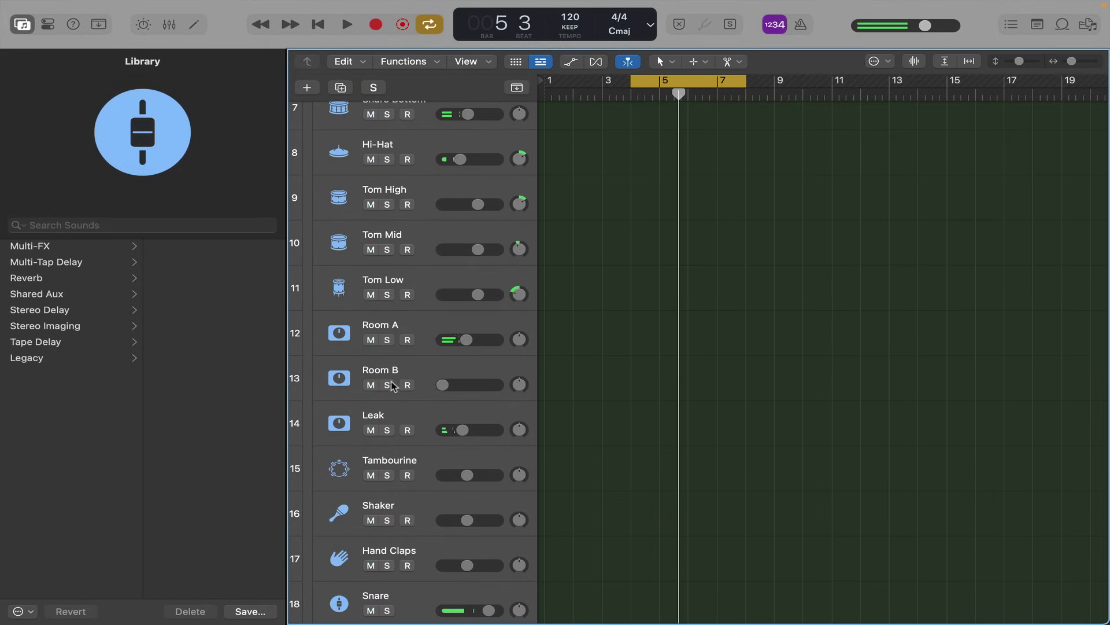
left_click_drag(443, 387, 466, 387)
key("space")
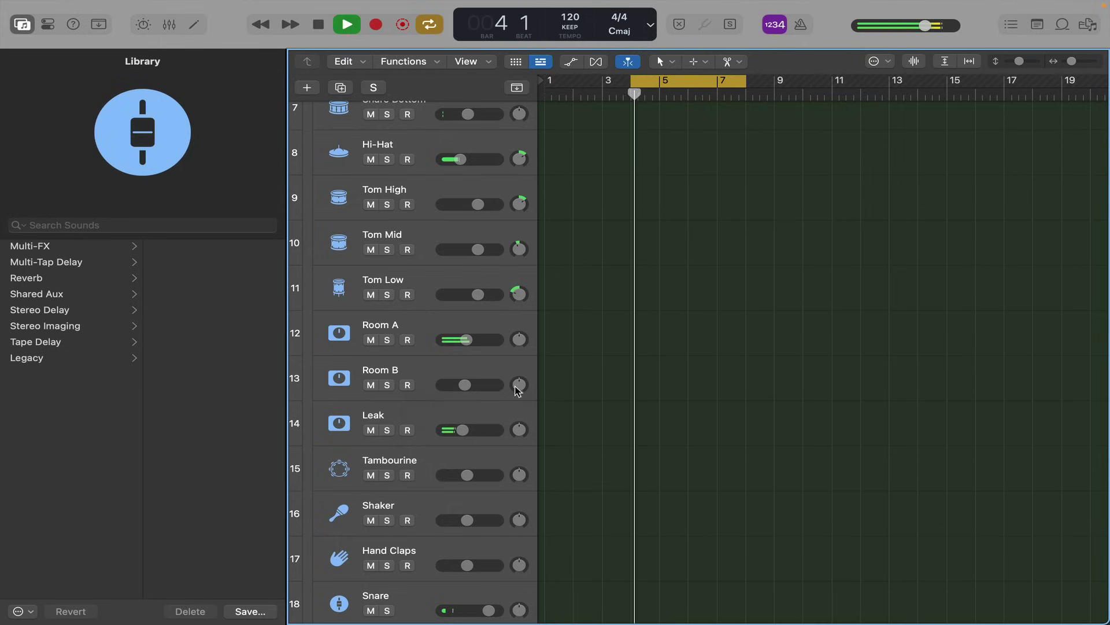
left_click(387, 385)
left_click(386, 340)
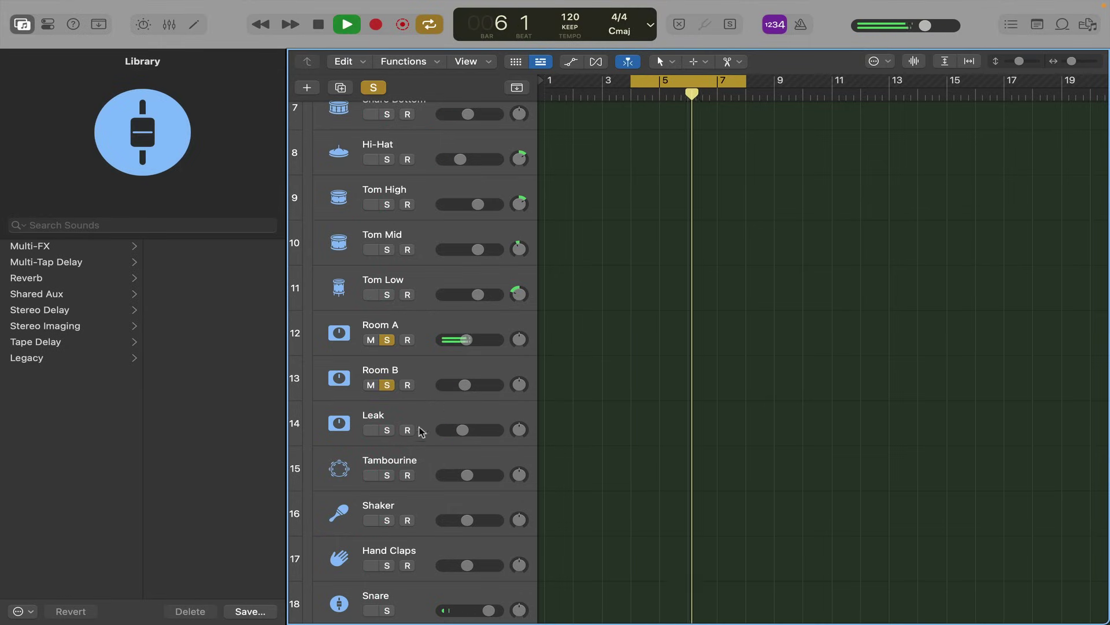
left_click(386, 430)
mouse_move(463, 430)
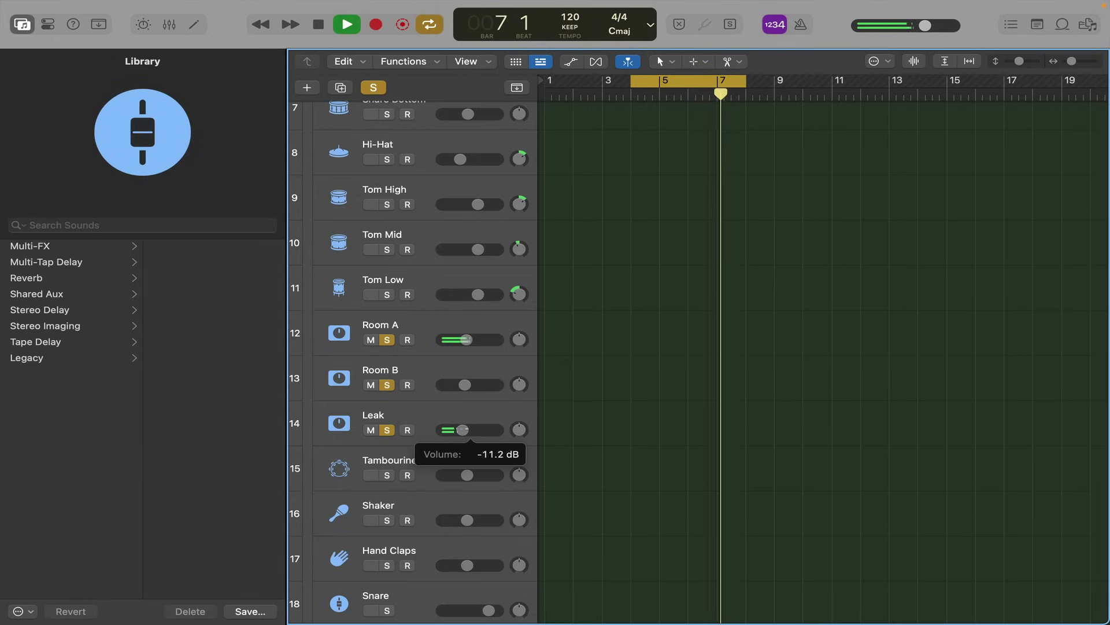
left_click_drag(463, 429, 479, 429)
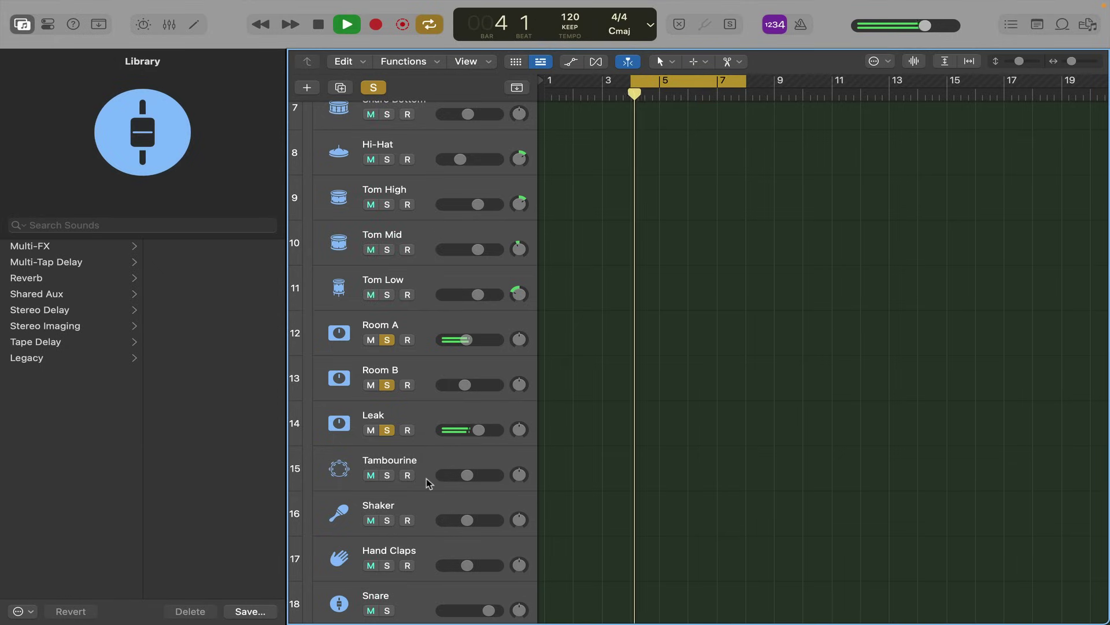
key("space")
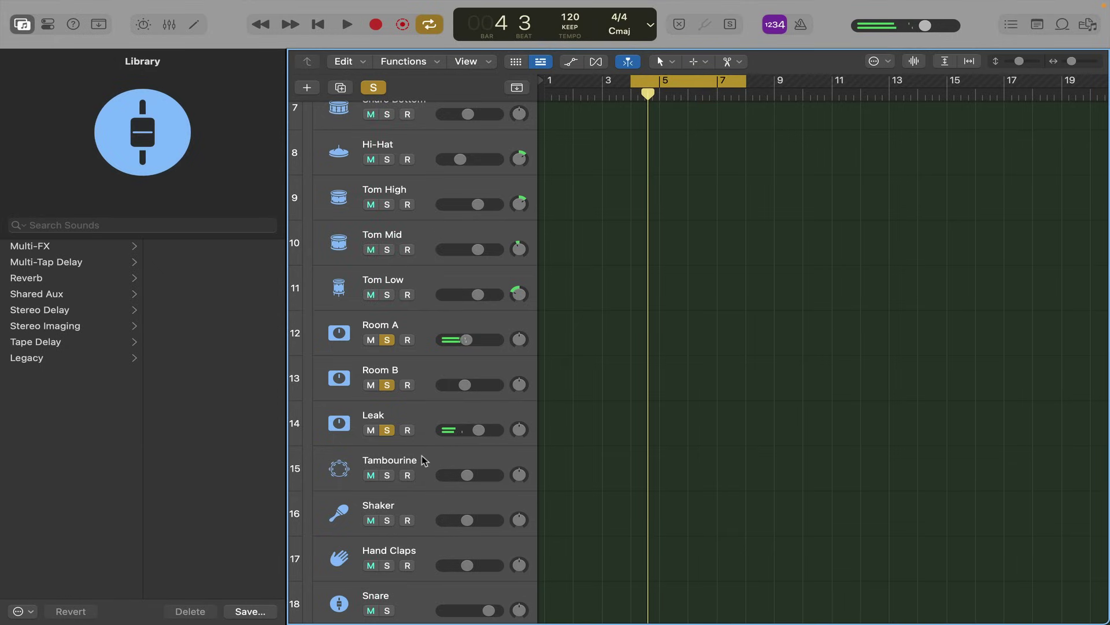
Select the Tambourine, Shaker and Hand Claps tracks and delete them.
scroll(423, 460, "down", 4)
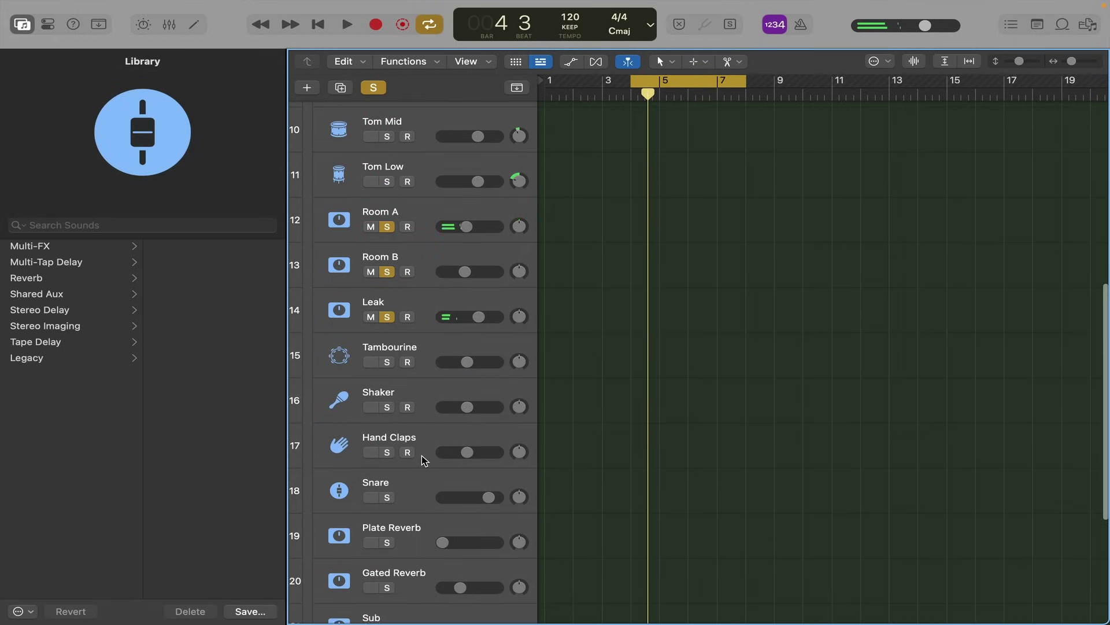
left_click(427, 346)
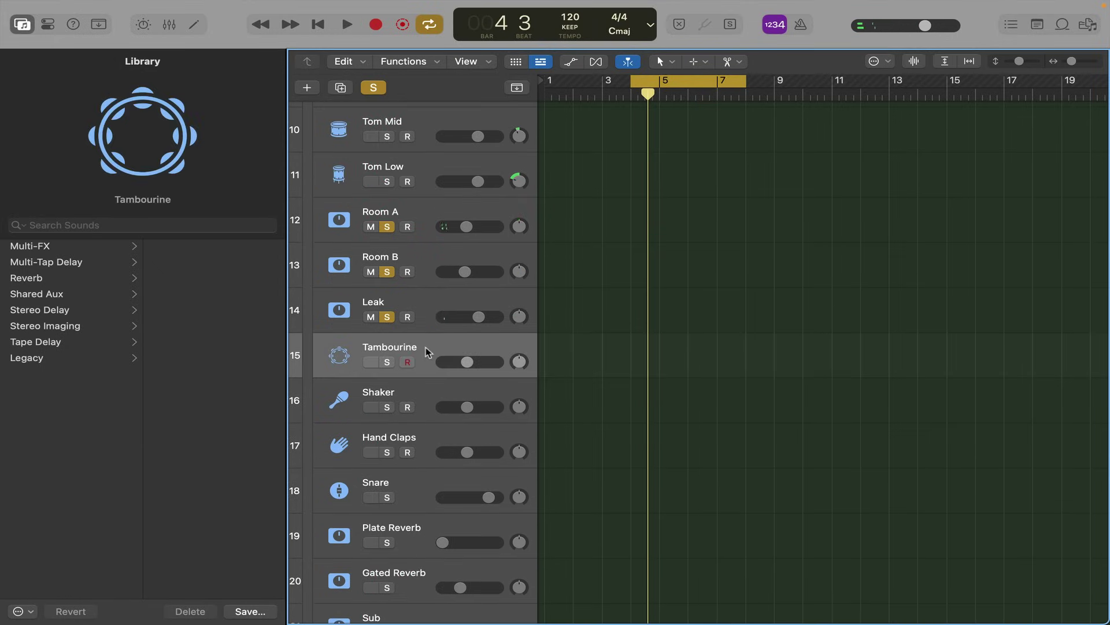
left_click(425, 443, "shift")
key("super+BackSpace")
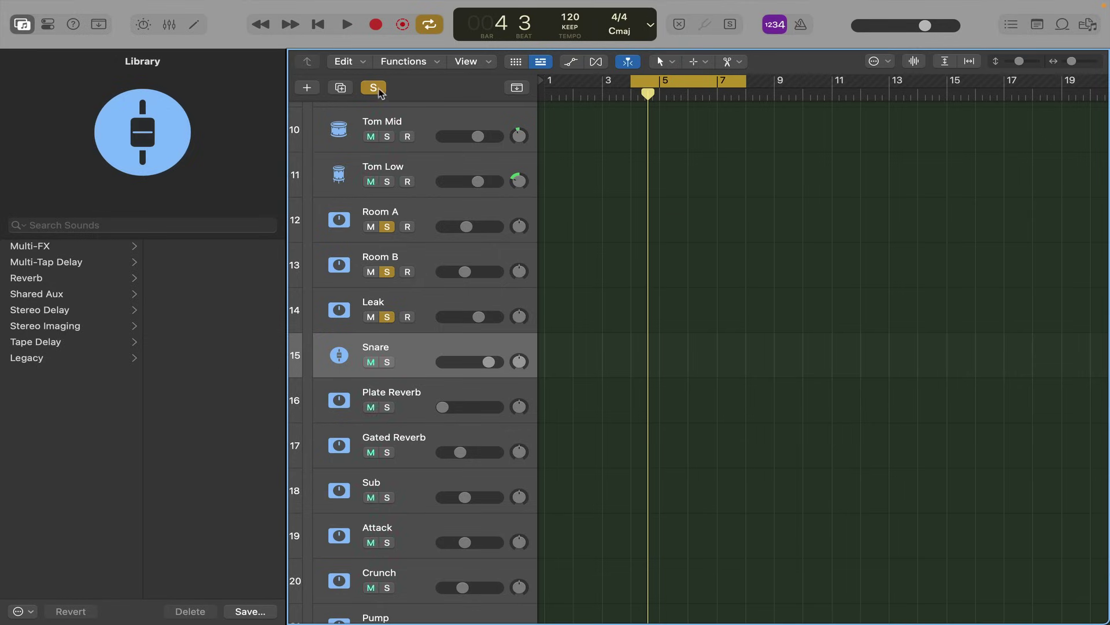
During playback, raise Plate Reverb to -4.7 dB and Gated Reverb to -1.6 dB.
key("space")
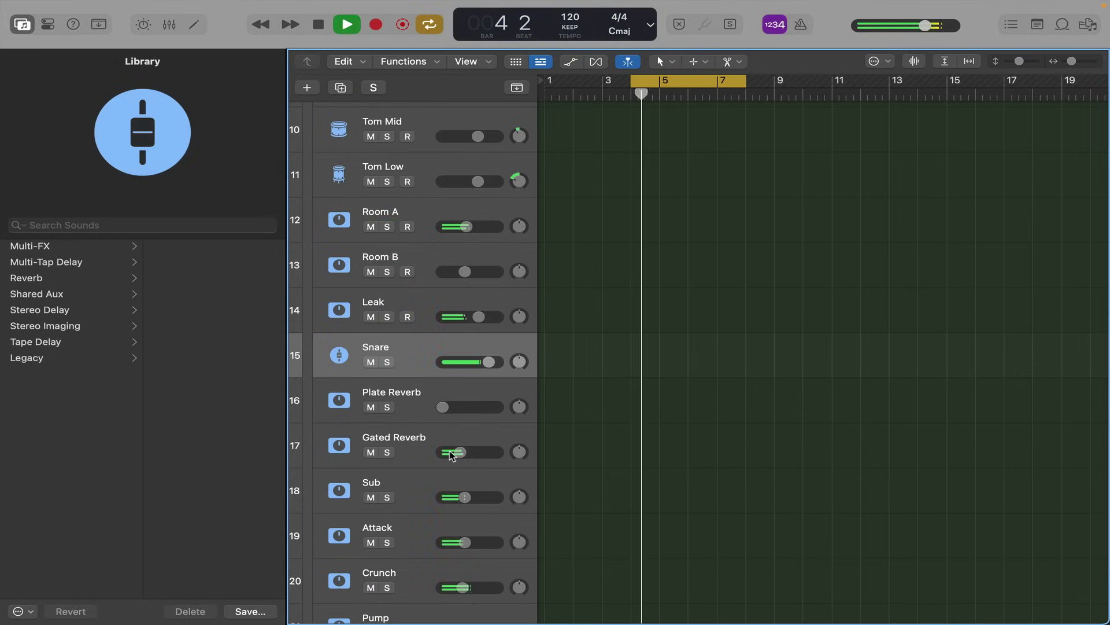
left_click_drag(443, 407, 472, 407)
left_click_drag(459, 451, 473, 451)
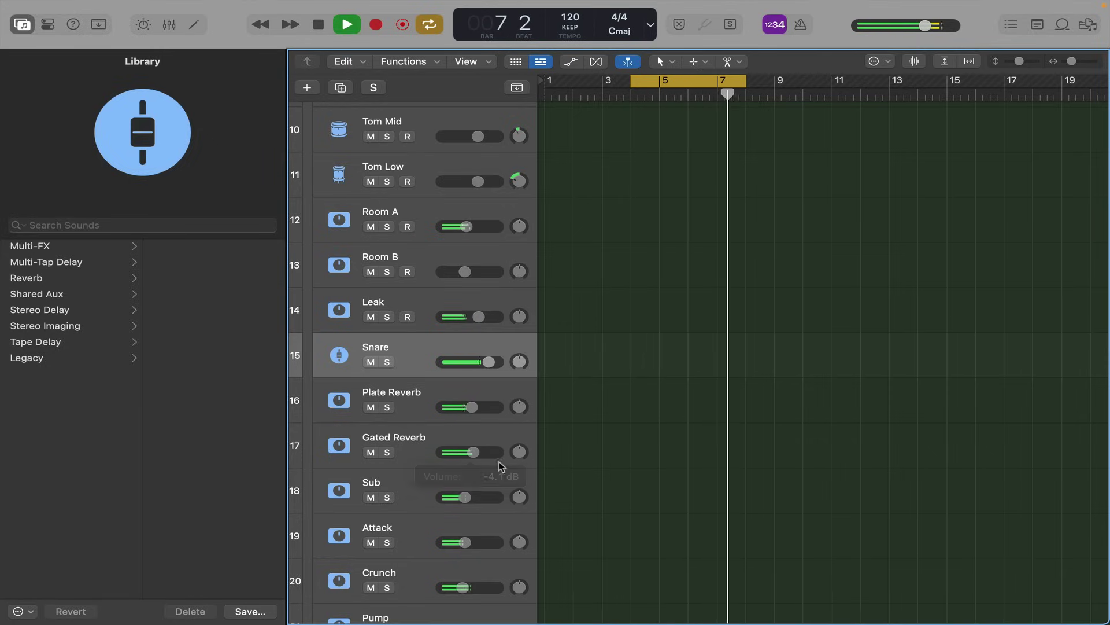
Solo Sub, raise it to -0.3 dB, then unsolo it.
scroll(463, 526, "down", 2)
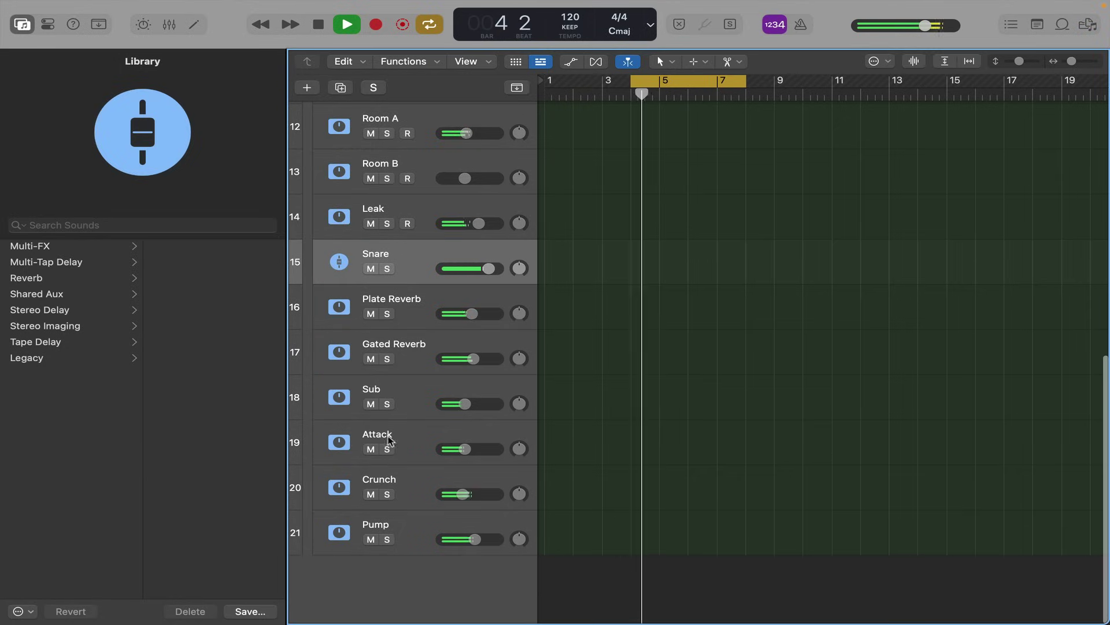
left_click(387, 404)
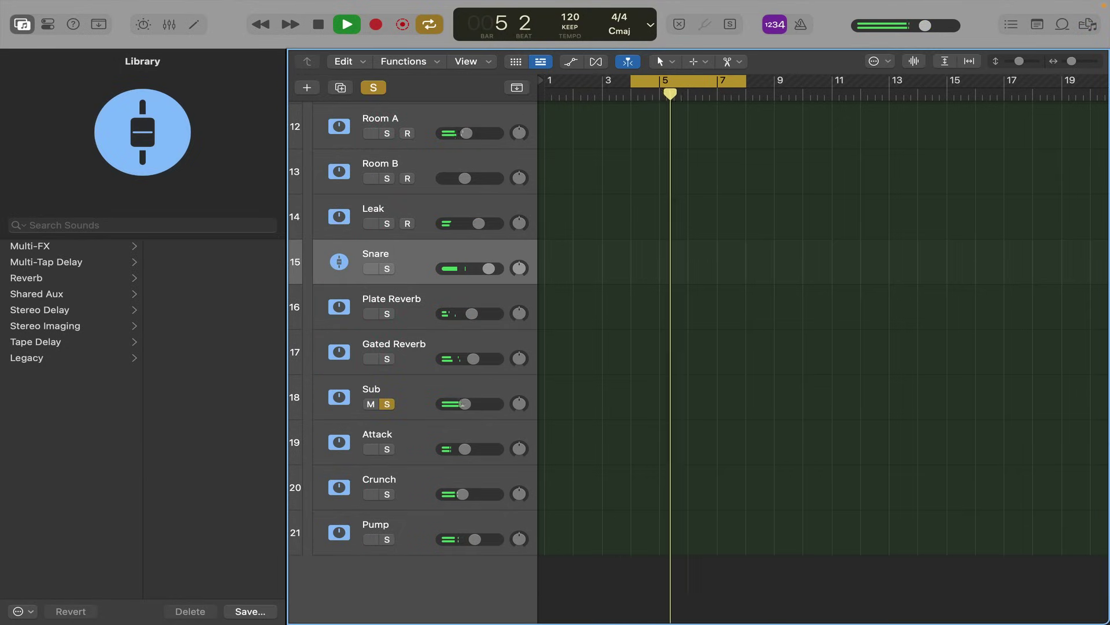
left_click_drag(465, 403, 522, 410)
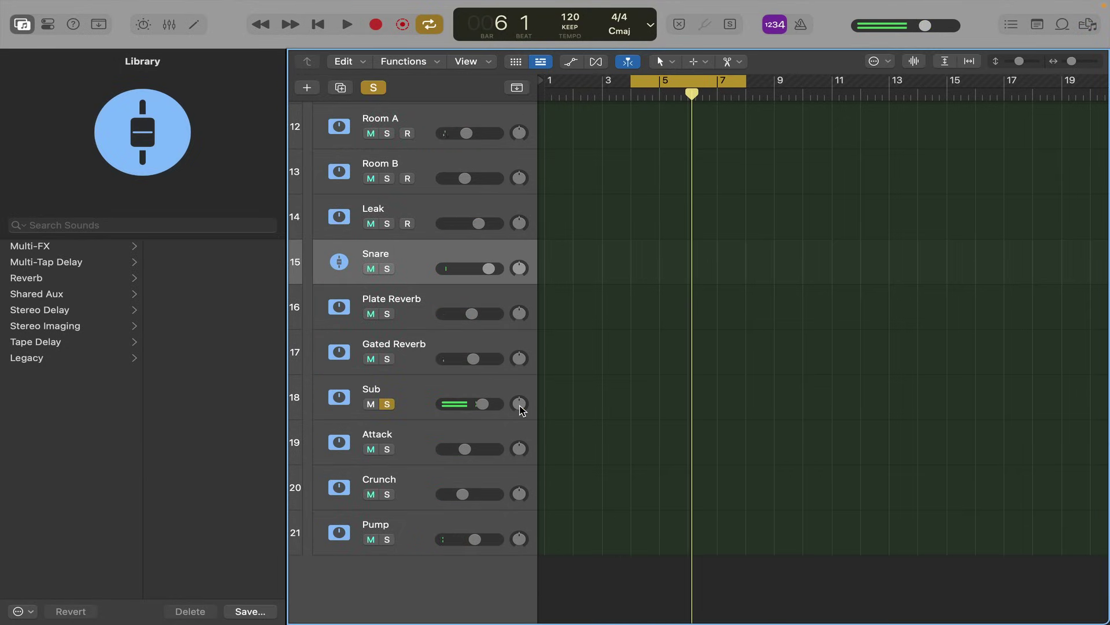
left_click(387, 403)
key("space")
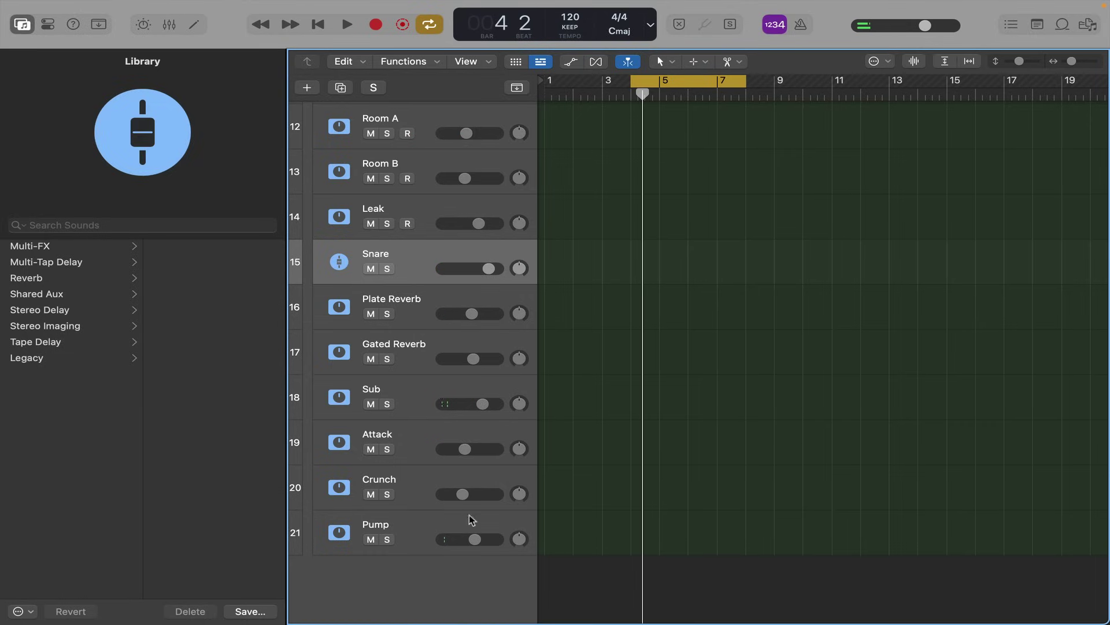
Raise Crunch and Pump to -0.1 dB each during playback.
key("space")
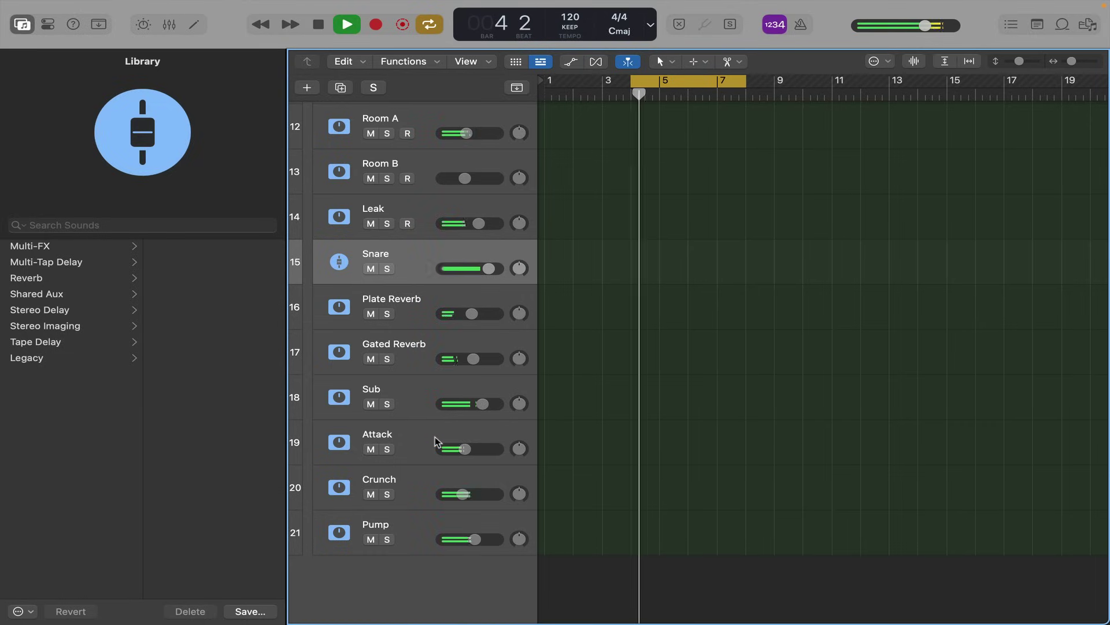
left_click(466, 458)
left_click_drag(463, 494, 483, 495)
left_click_drag(474, 539, 487, 539)
key("space")
key("super+a")
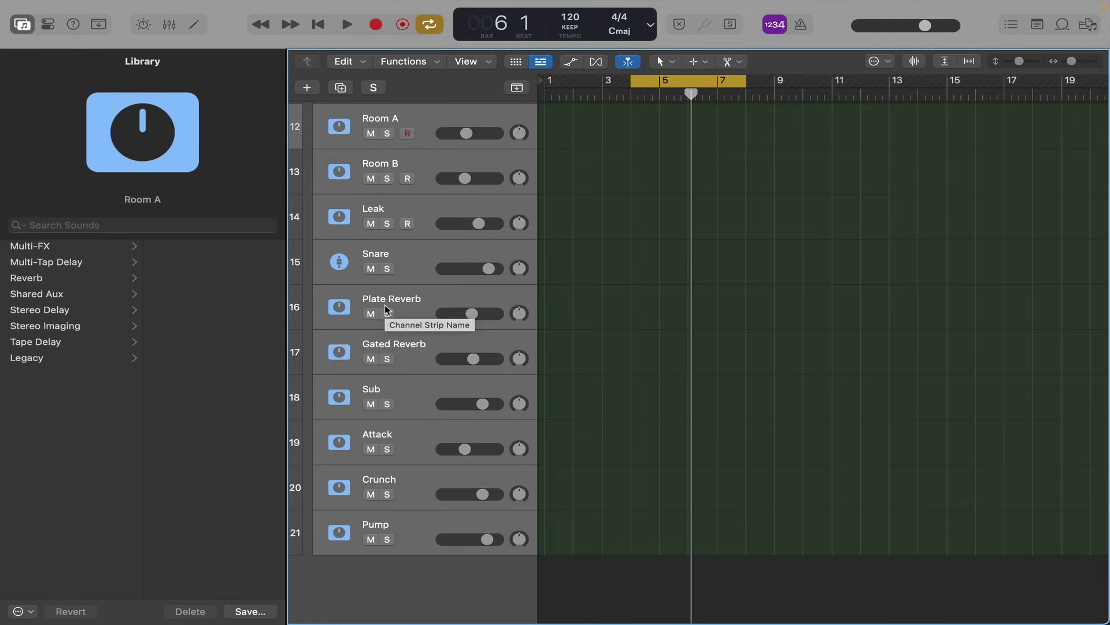
scroll(407, 314, "up", 3)
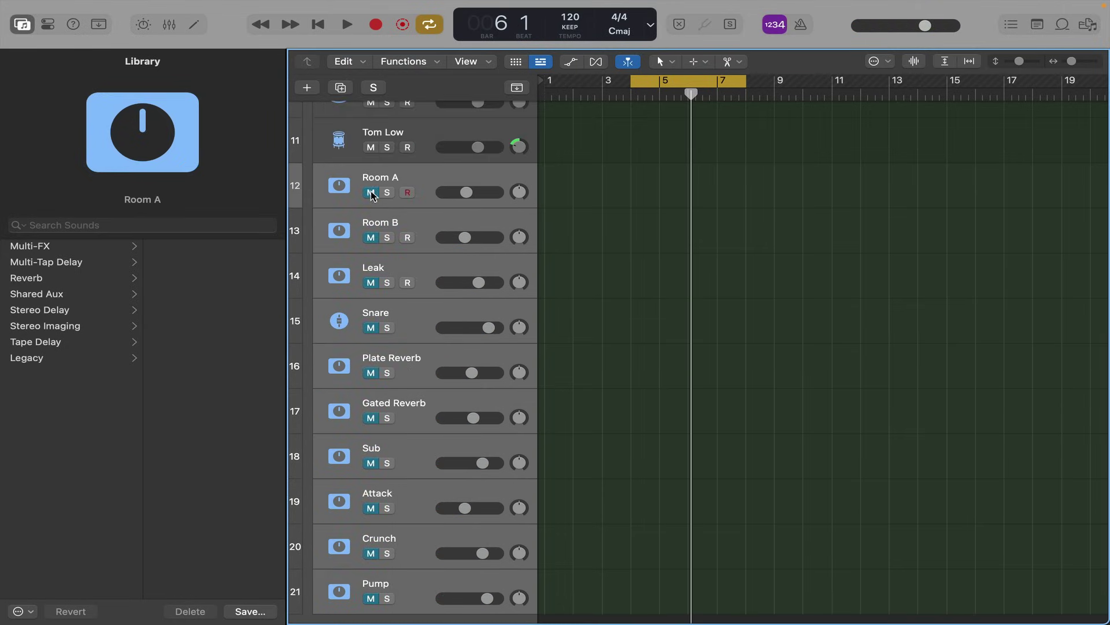
key("space")
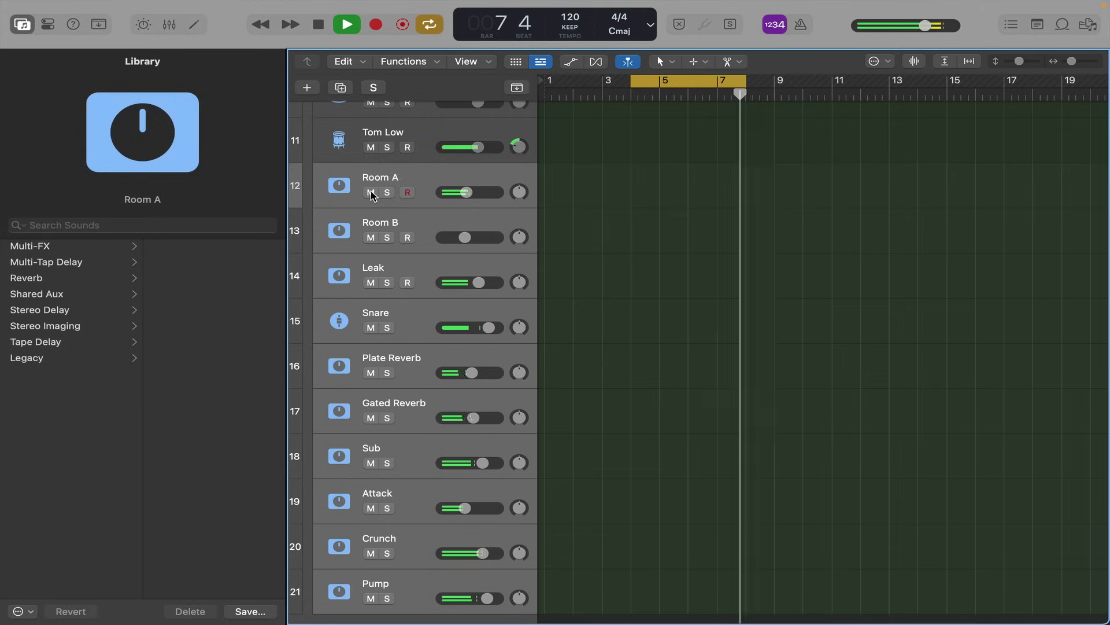
left_click(371, 192, "alt")
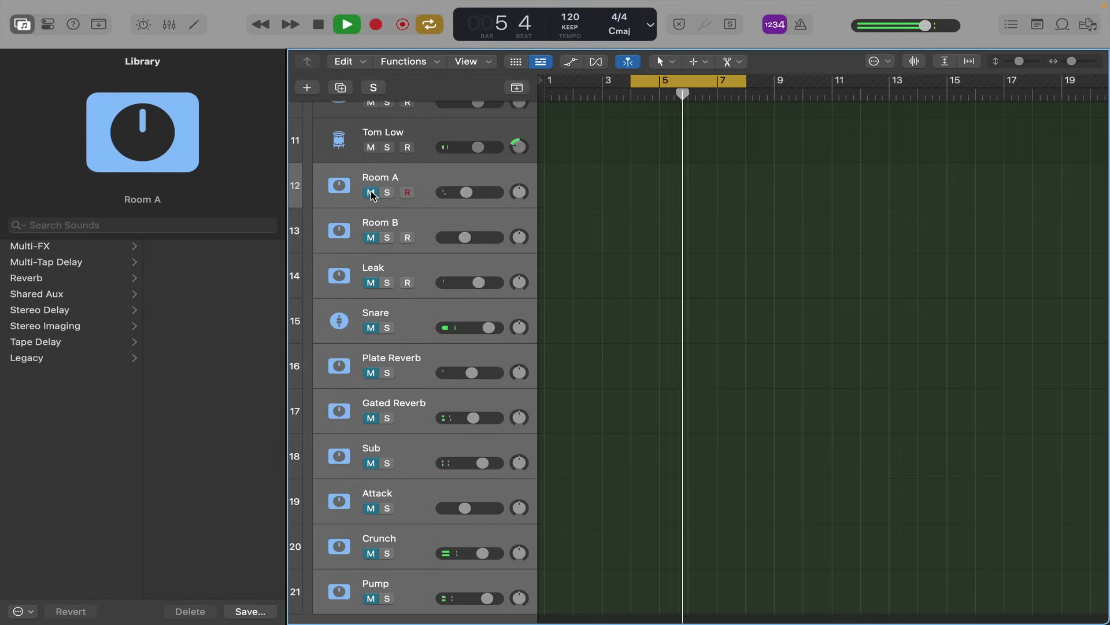
left_click(371, 192, "alt")
key("space")
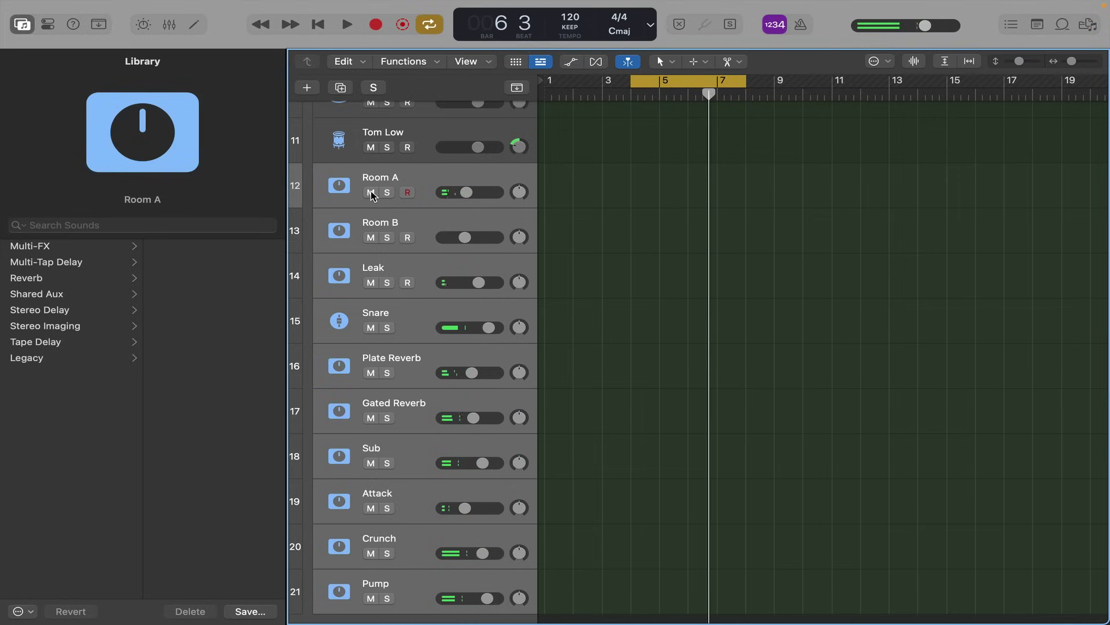
Scroll the track list back up to the top of the East Bay+ stack.
scroll(595, 223, "up", 10)
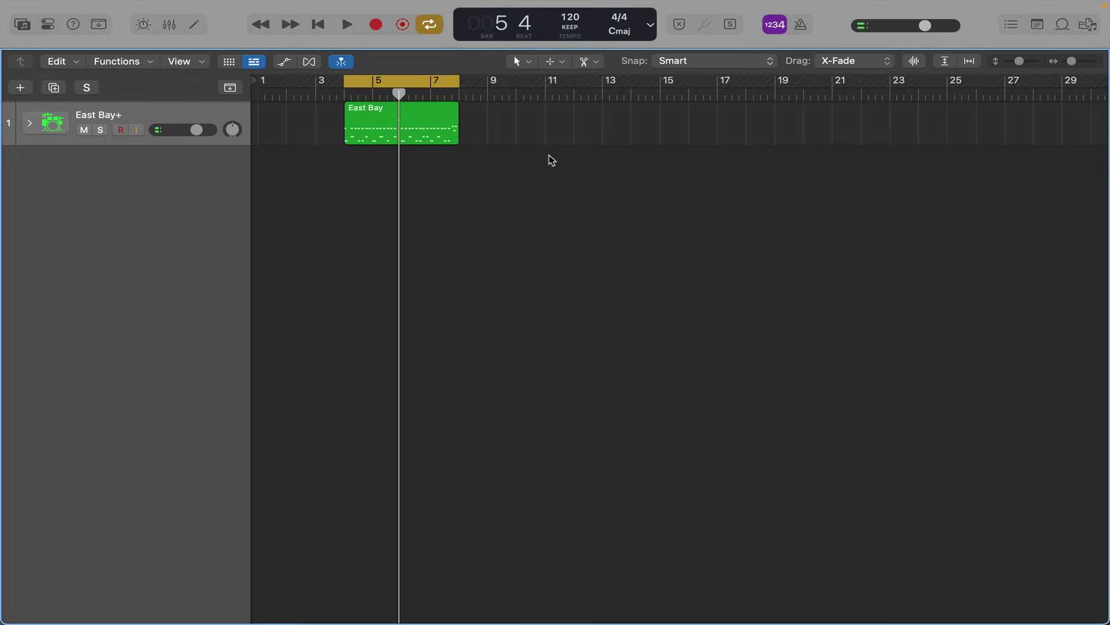